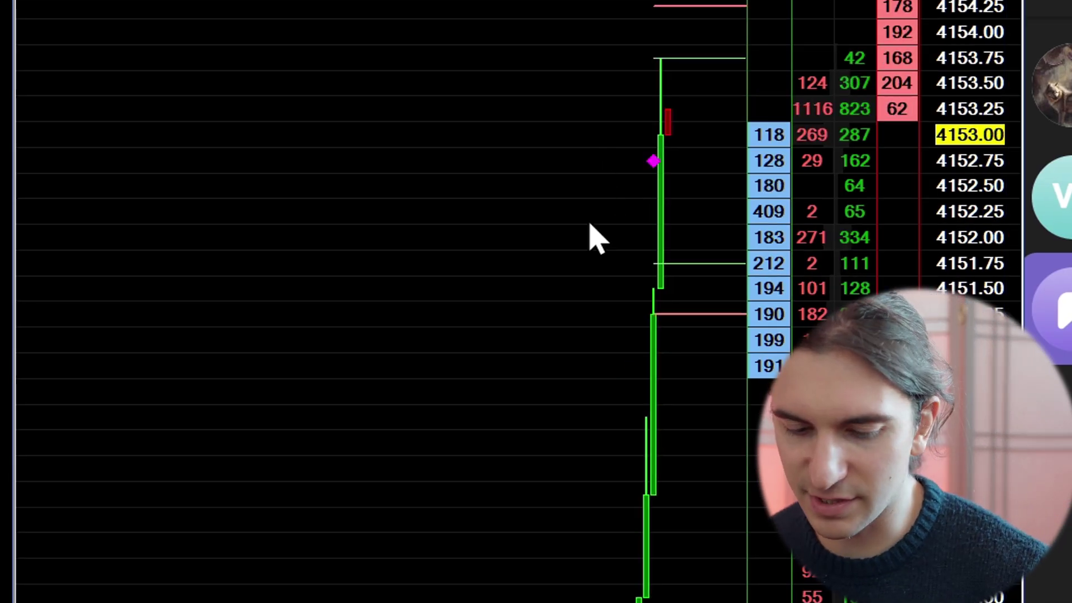
- Review the chart's studies, including the Telegram Bot Sender and Telegram Client Sender, then close the list
{"action": "key", "text": "F6"}
{"action": "left_click", "coordinate": [626, 116]}
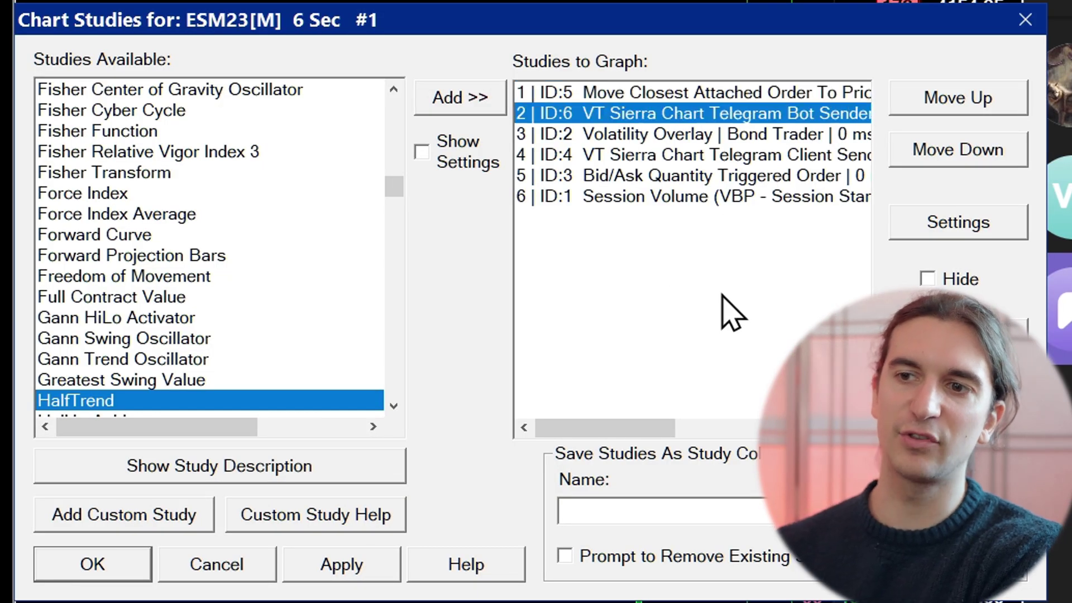
{"action": "left_click", "coordinate": [677, 157]}
{"action": "left_click", "coordinate": [688, 112]}
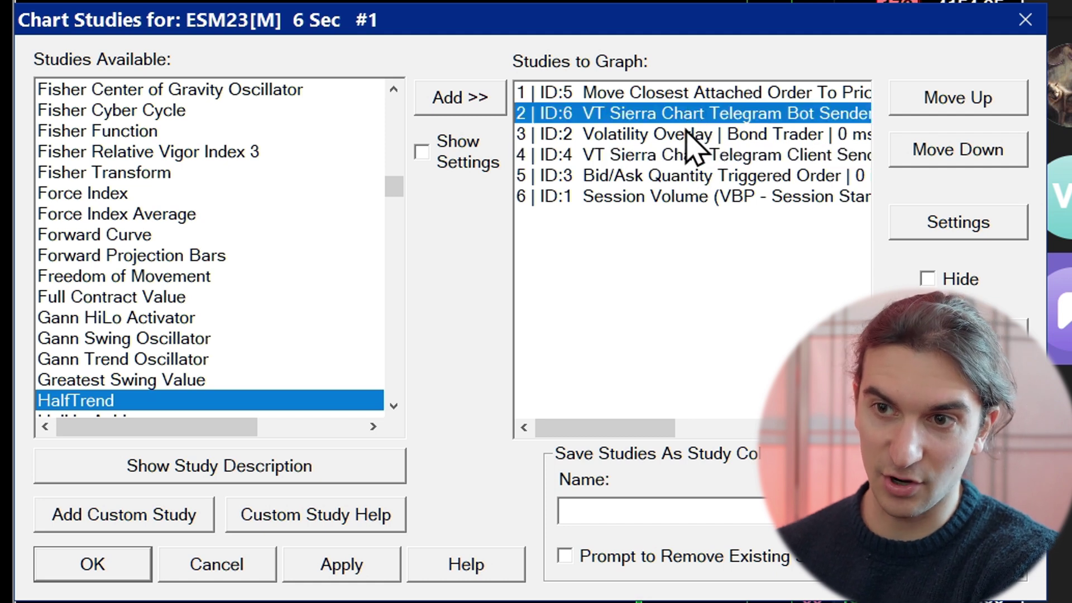
{"action": "left_click", "coordinate": [679, 172]}
{"action": "left_click", "coordinate": [689, 112]}
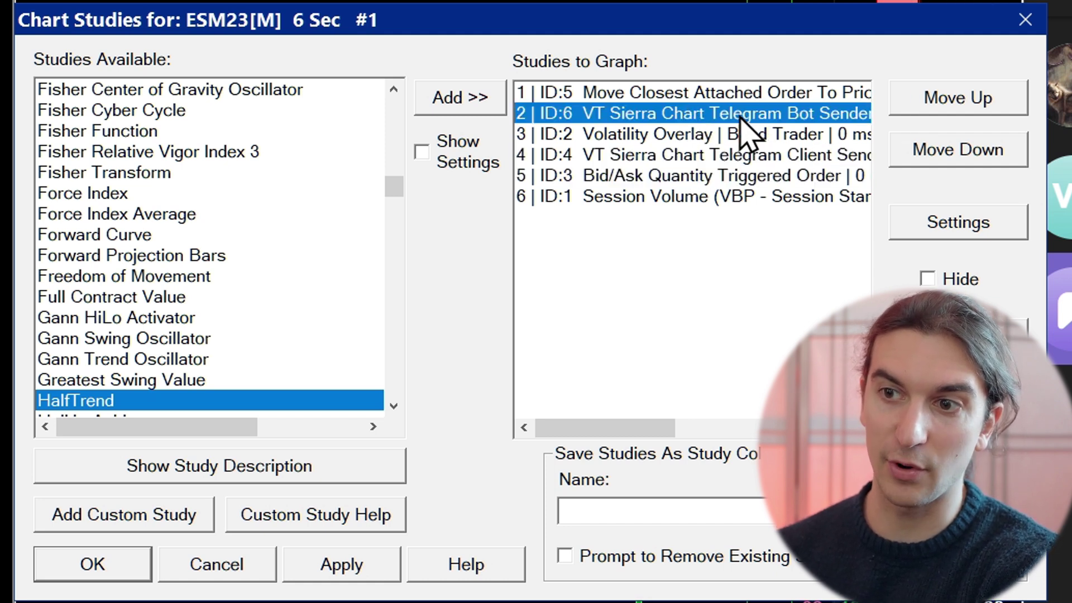
{"action": "left_click", "coordinate": [713, 155]}
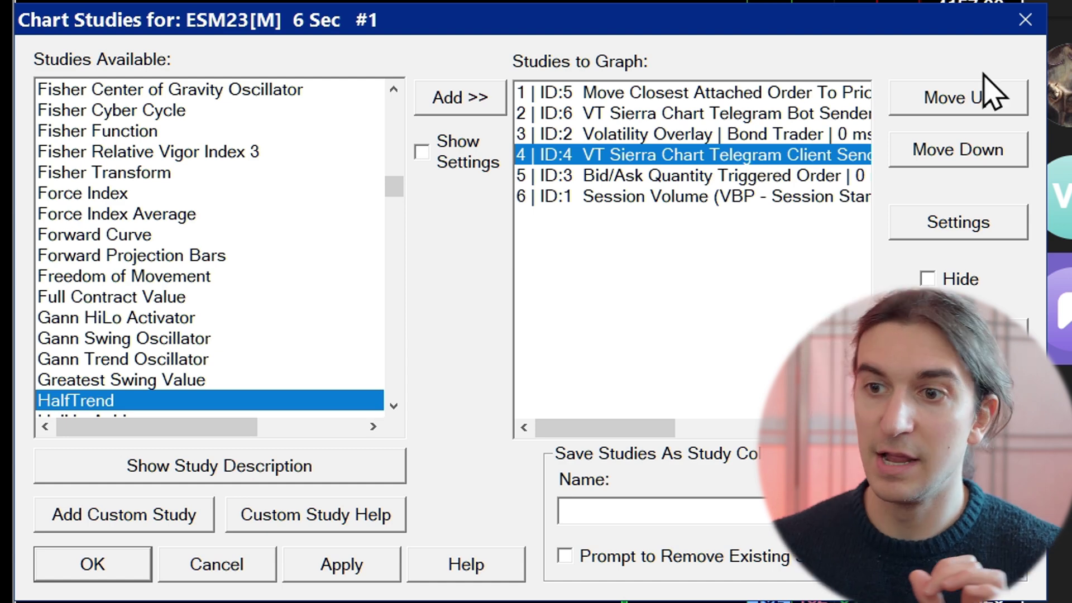
{"action": "left_click", "coordinate": [1025, 20]}
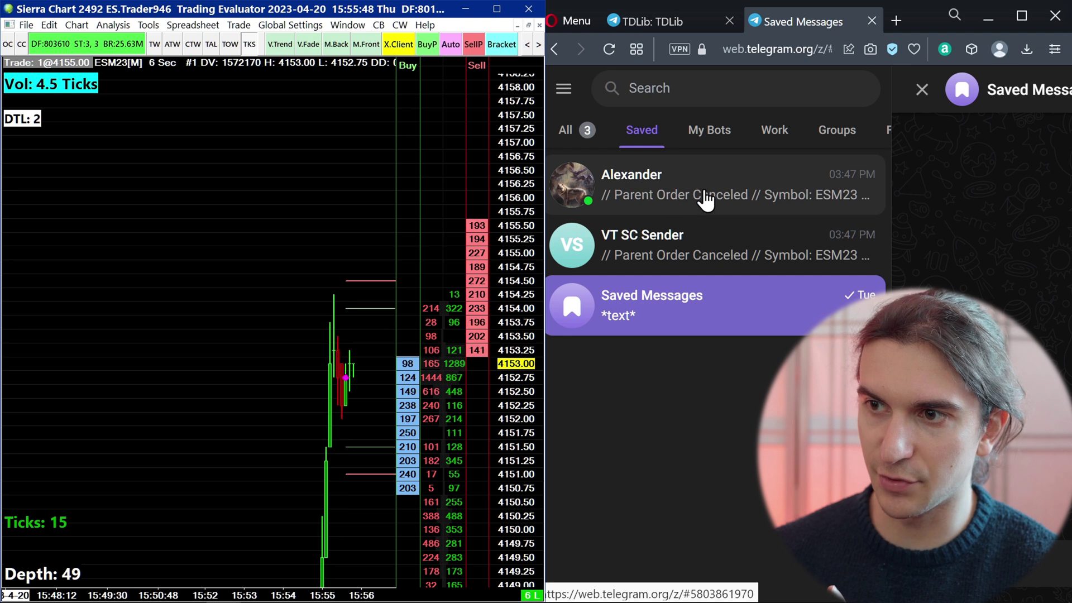
- Place and cancel ESM23 buy limits at 4152.00 and 4151.75, then place one at 4151.50
{"action": "left_click", "coordinate": [404, 418]}
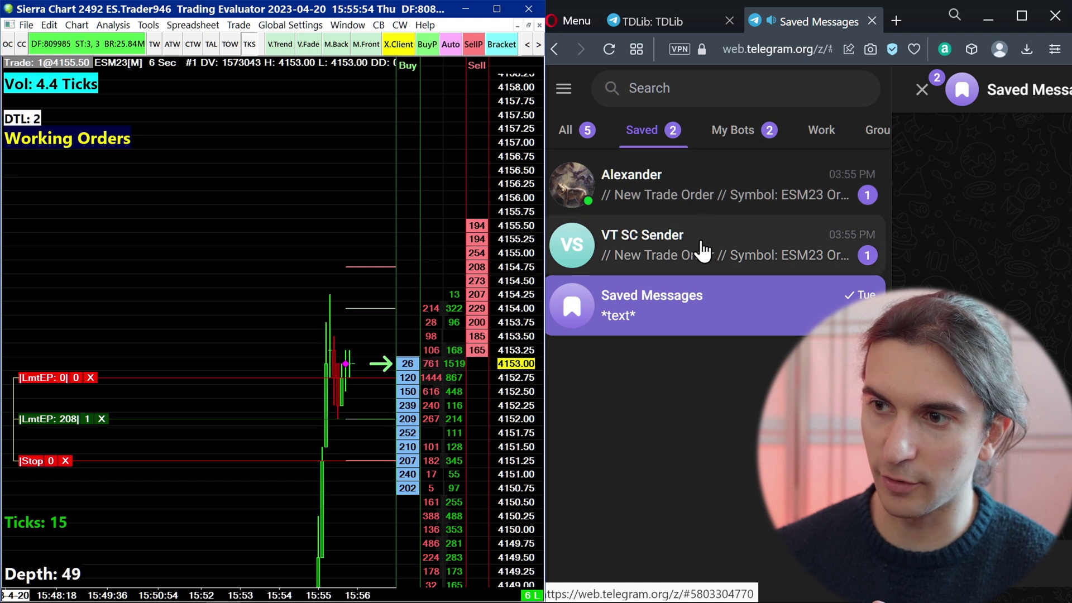
{"action": "left_click", "coordinate": [102, 419]}
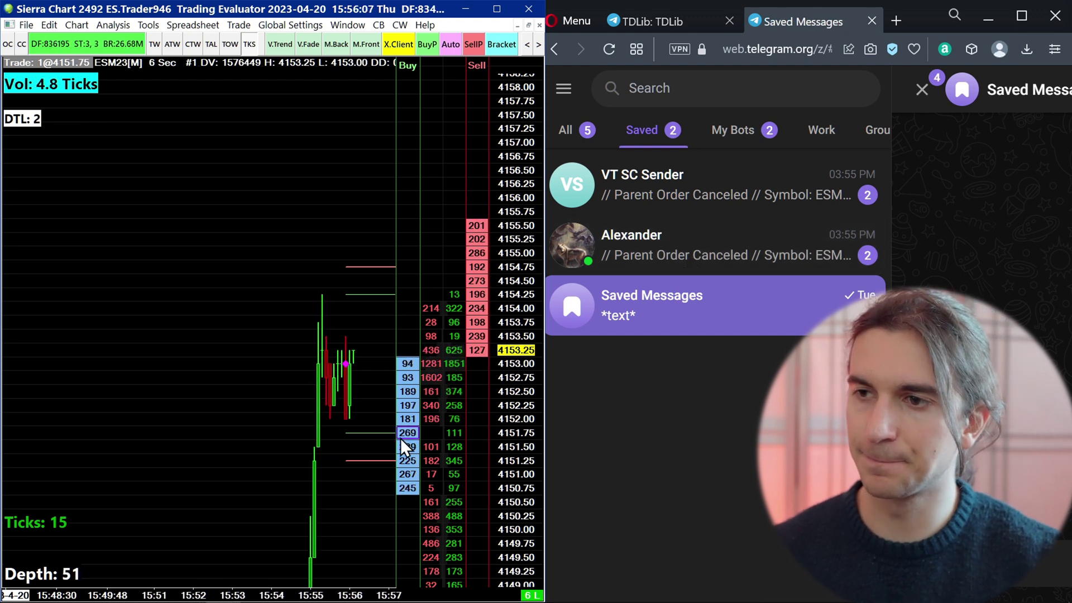
{"action": "left_click", "coordinate": [400, 438]}
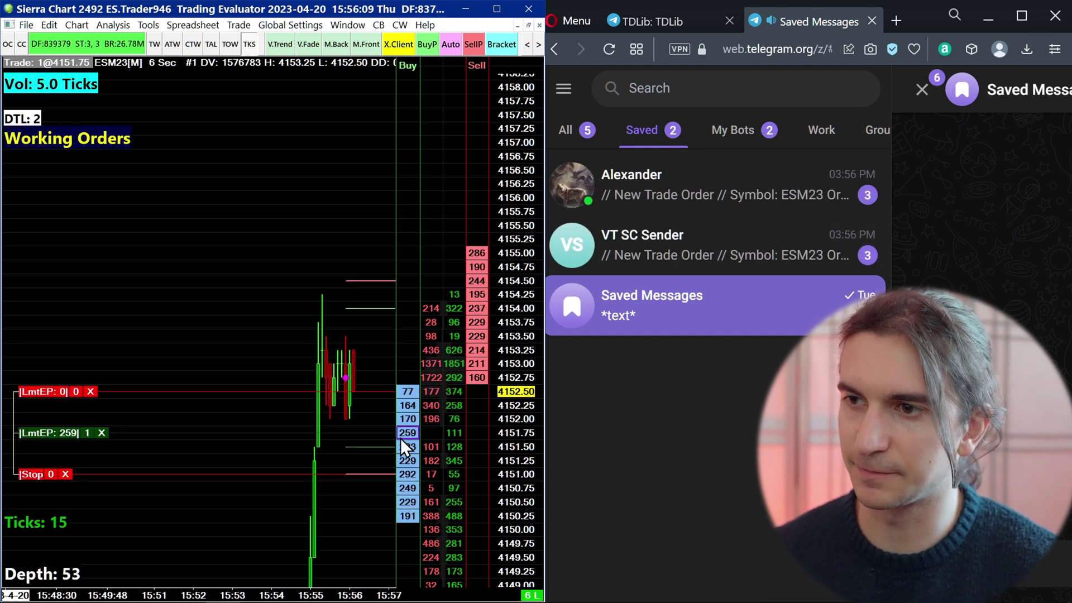
{"action": "left_click", "coordinate": [400, 438]}
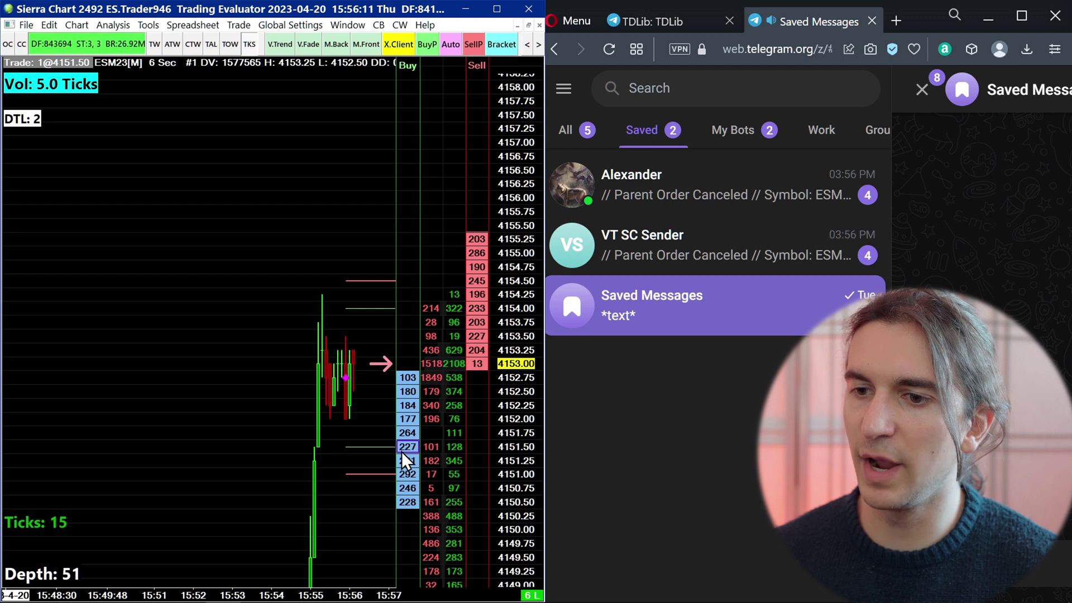
{"action": "left_click", "coordinate": [402, 451]}
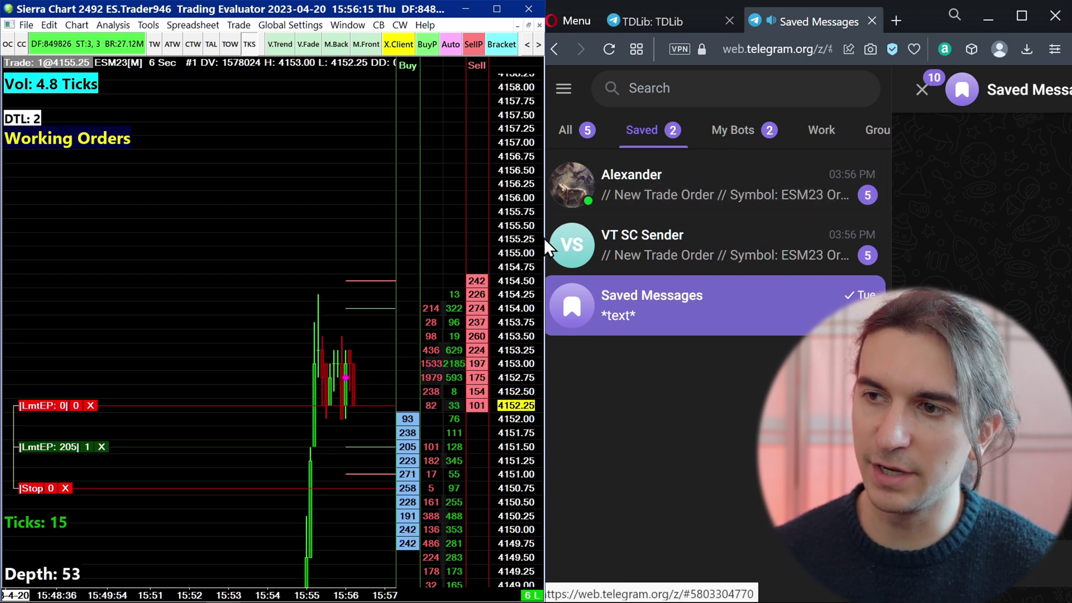
- Check the order alerts in the personal Telegram chat, then go back to the chat list
{"action": "left_click", "coordinate": [638, 201]}
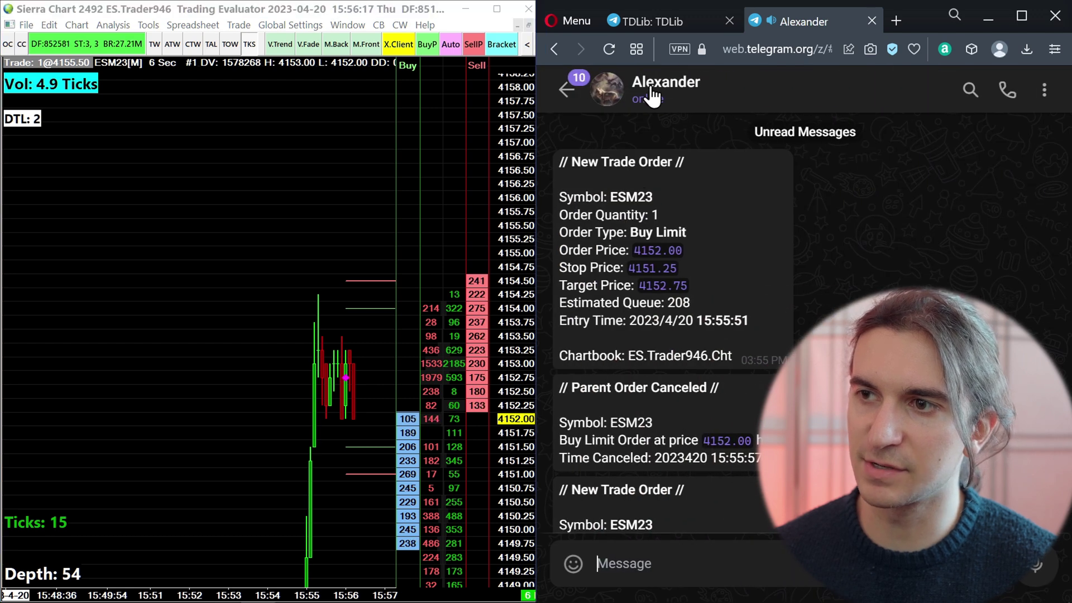
{"action": "scroll", "coordinate": [670, 279], "scroll_direction": "down", "scroll_amount": 5}
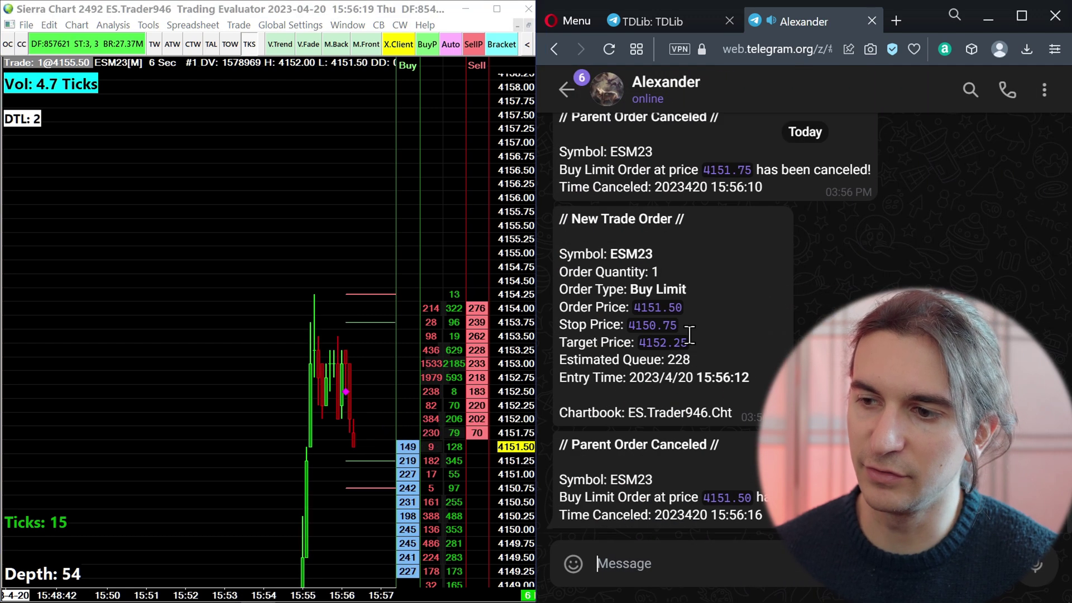
{"action": "left_click", "coordinate": [566, 89]}
- Read the ESM23 alerts in the VT SC Sender bot chat, check the TDLib docs, then open the personal chat
{"action": "left_click", "coordinate": [647, 239]}
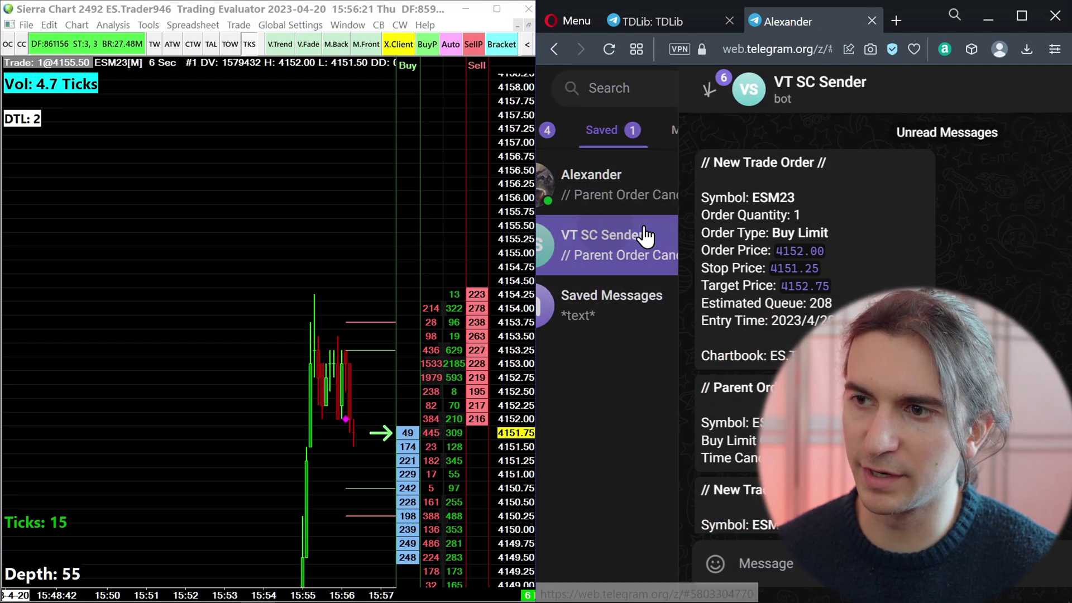
{"action": "scroll", "coordinate": [630, 347], "scroll_direction": "down", "scroll_amount": 5}
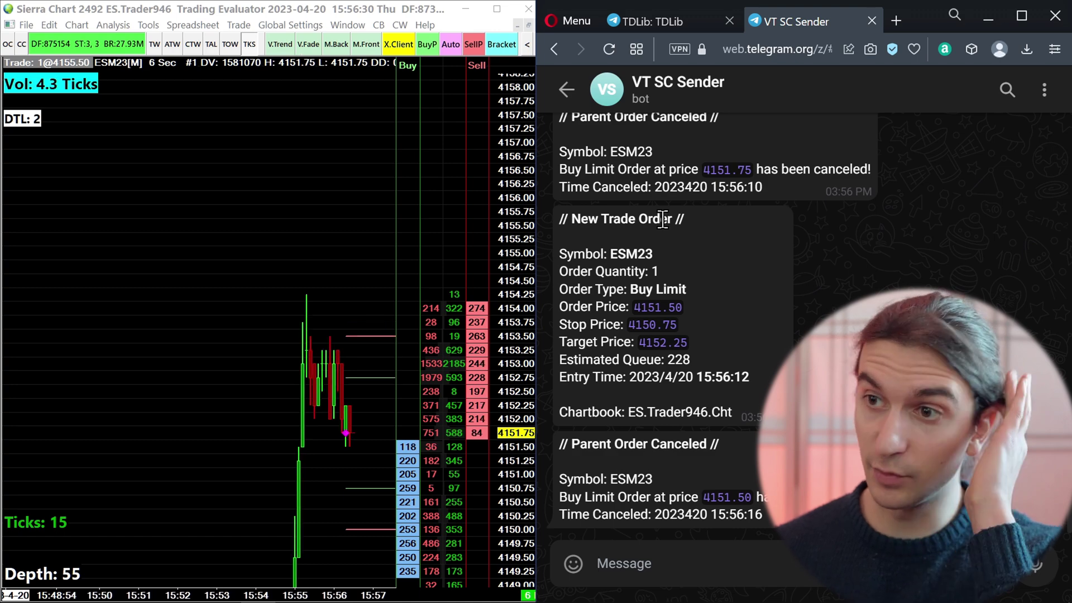
{"action": "left_click", "coordinate": [642, 16]}
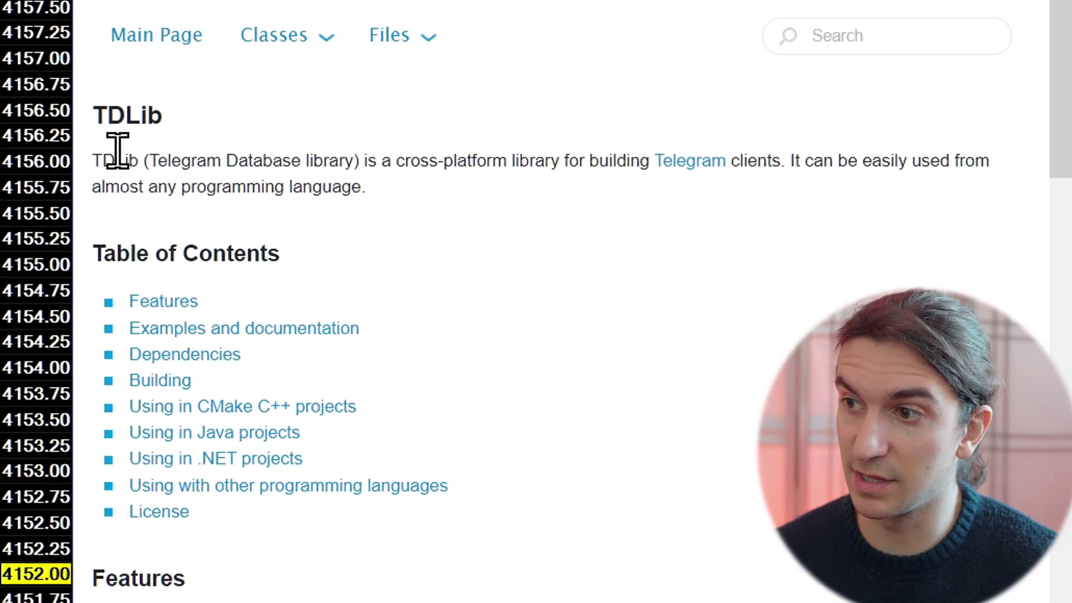
{"action": "left_click_drag", "start_coordinate": [558, 197], "coordinate": [722, 208]}
{"action": "left_click", "coordinate": [722, 215]}
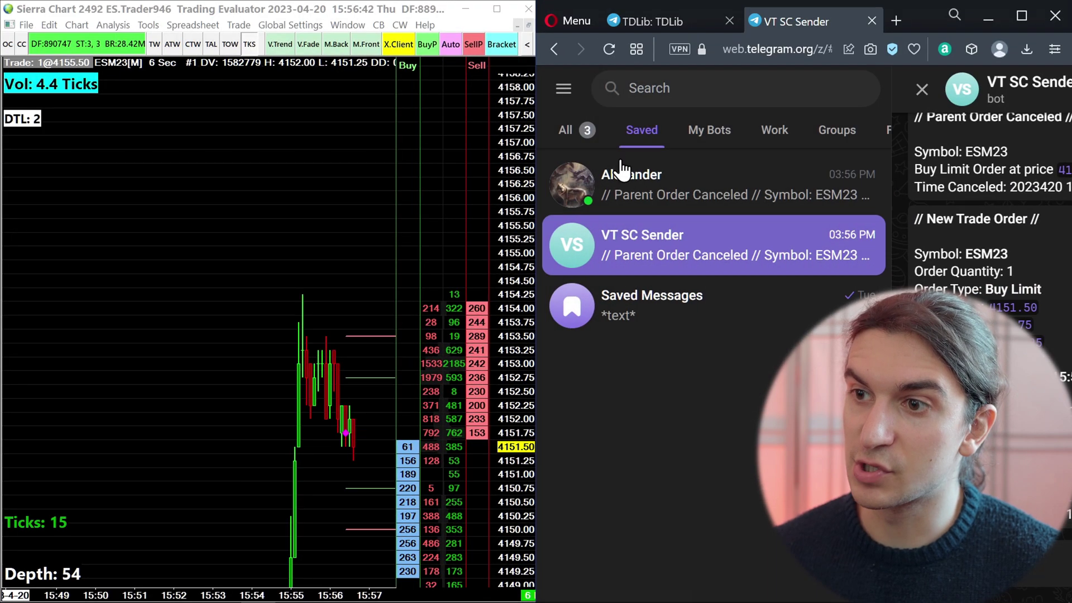
{"action": "left_click", "coordinate": [615, 172]}
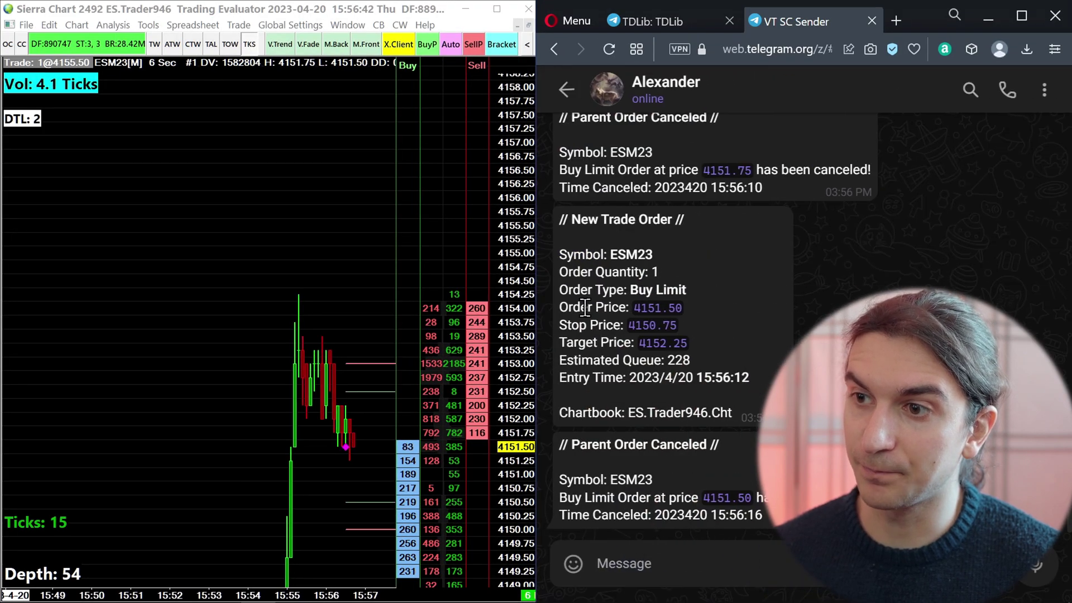
- Cancel all working ESM23 orders on the chart and place a new buy limit bracket order
{"action": "left_click", "coordinate": [576, 96]}
{"action": "left_click", "coordinate": [293, 370]}
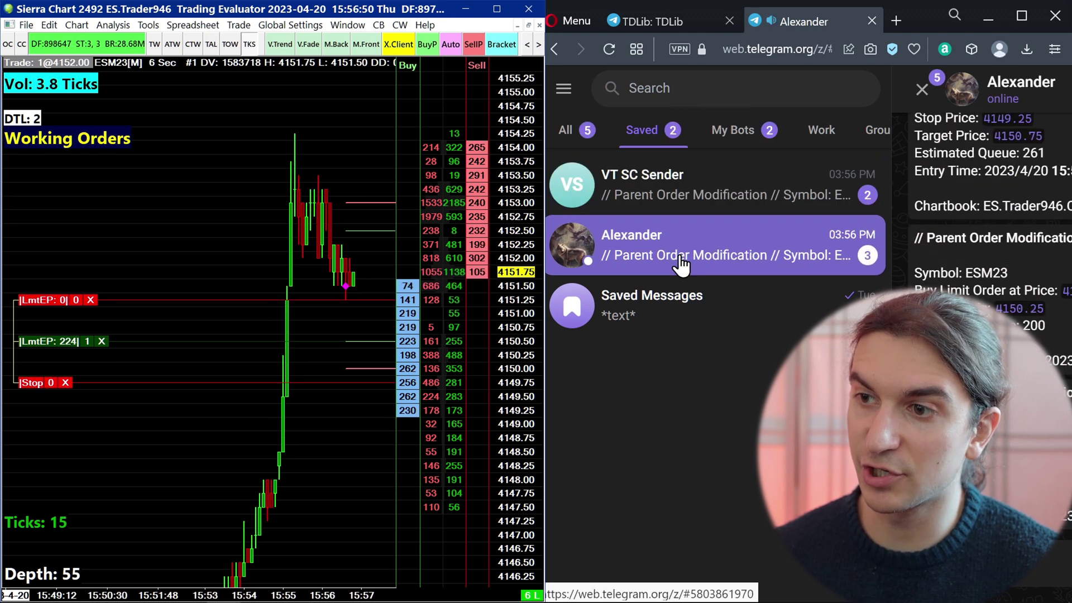
{"action": "left_click", "coordinate": [101, 341]}
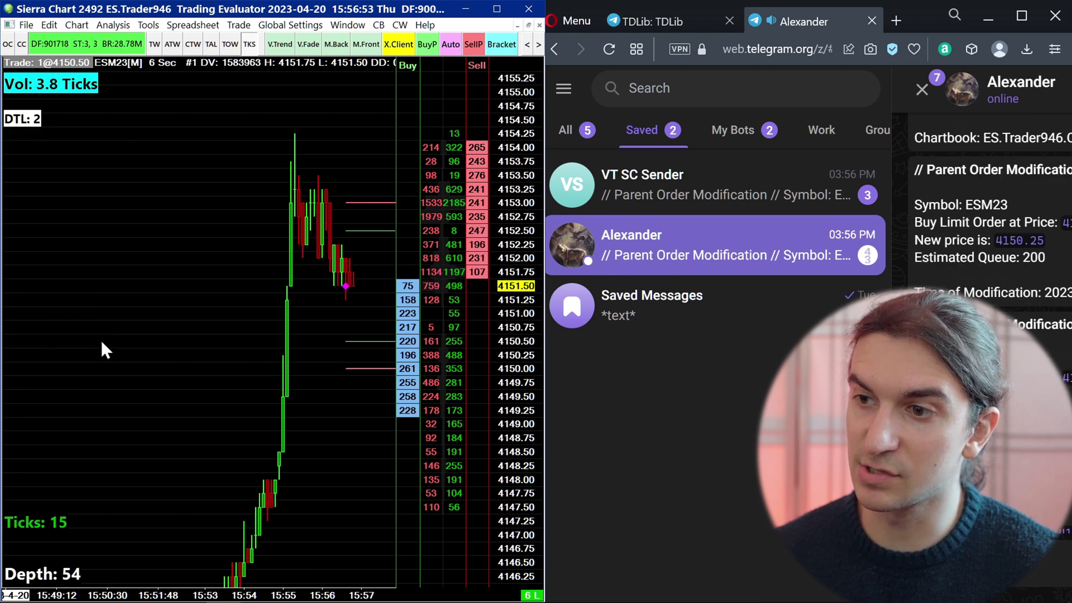
{"action": "left_click", "coordinate": [392, 319]}
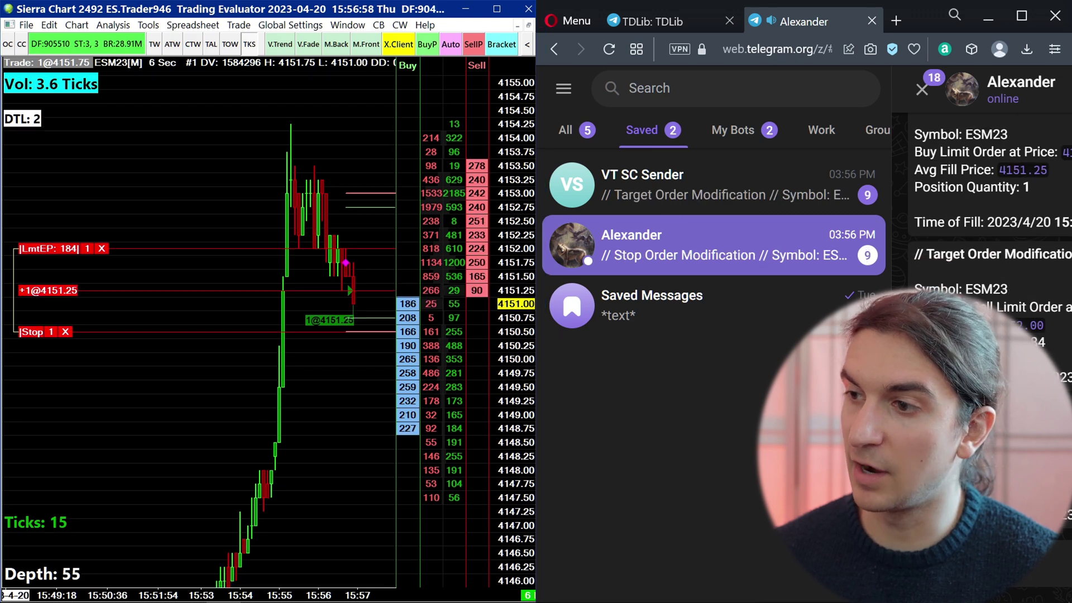
- In the personal Telegram chat, highlight the Long Position Closed alert line
{"action": "left_click", "coordinate": [743, 262]}
{"action": "scroll", "coordinate": [677, 267], "scroll_direction": "down", "scroll_amount": 2}
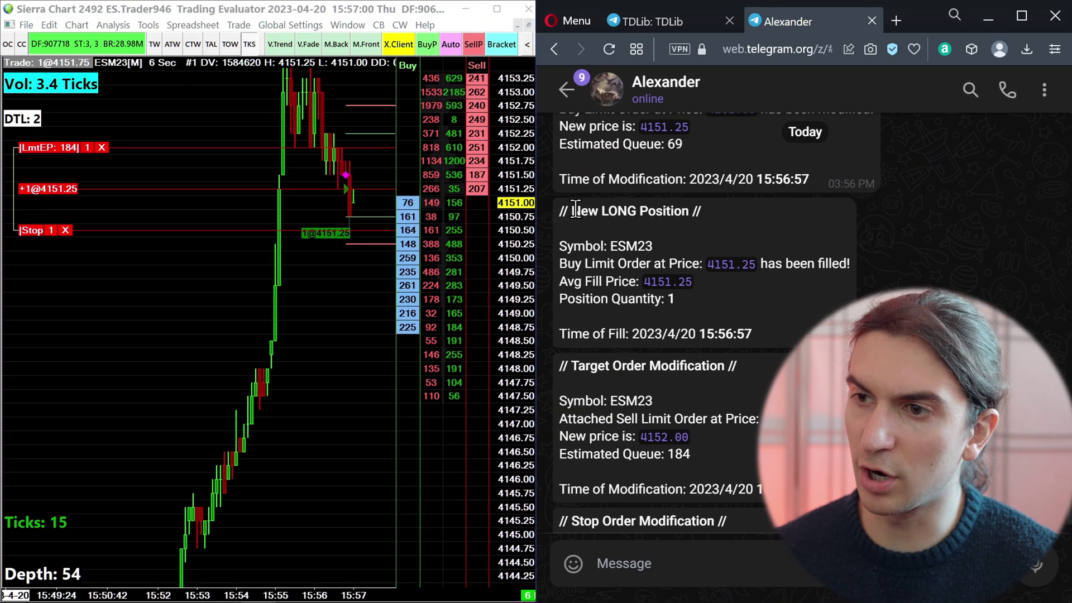
{"action": "left_click_drag", "start_coordinate": [573, 211], "coordinate": [702, 210]}
{"action": "left_click", "coordinate": [284, 240]}
{"action": "left_click", "coordinate": [631, 231]}
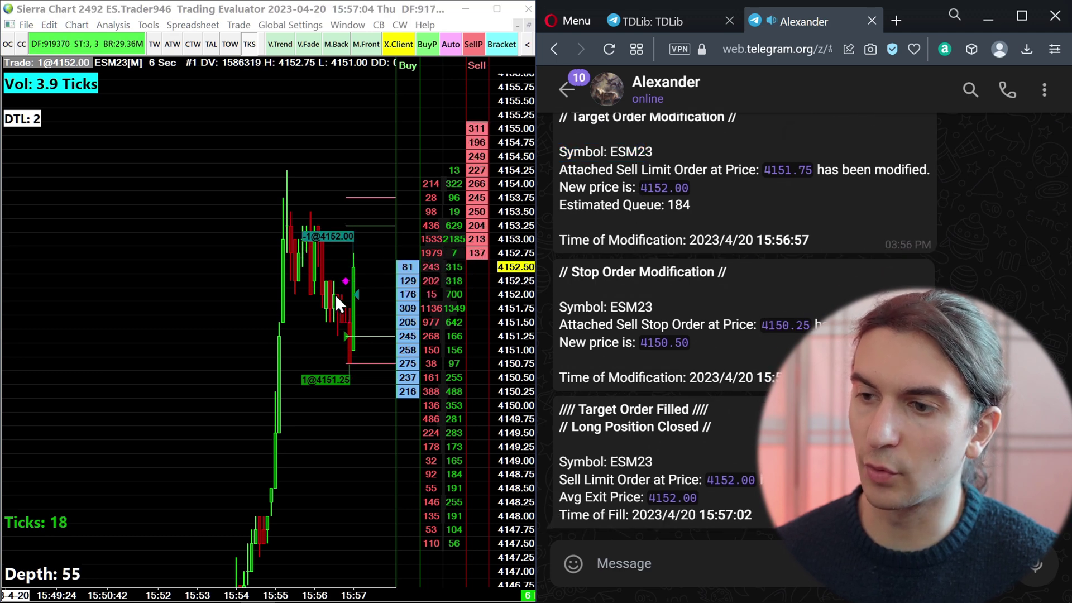
{"action": "left_click_drag", "start_coordinate": [570, 426], "coordinate": [717, 429]}
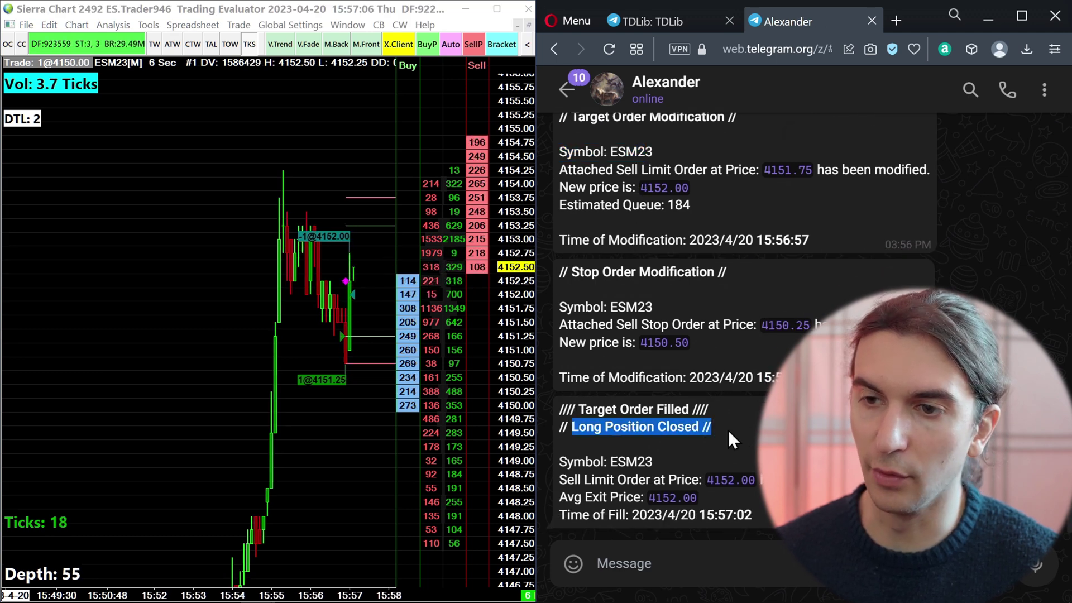
{"action": "left_click", "coordinate": [350, 291]}
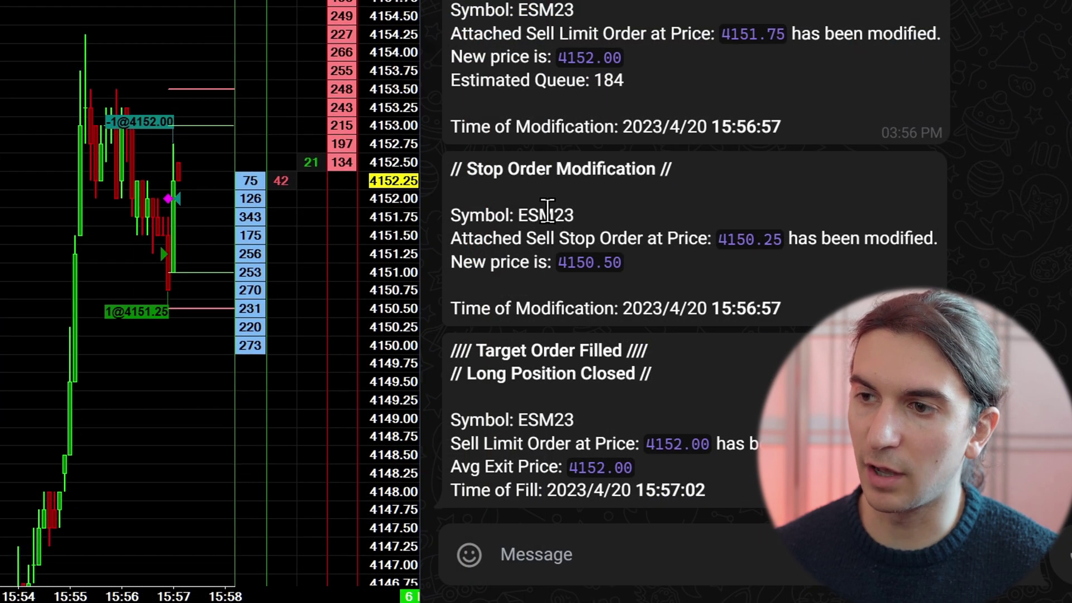
- Scroll the chat and highlight the Target Order Filled and Long Position Closed alert lines
{"action": "scroll", "coordinate": [637, 313], "scroll_direction": "up", "scroll_amount": 5}
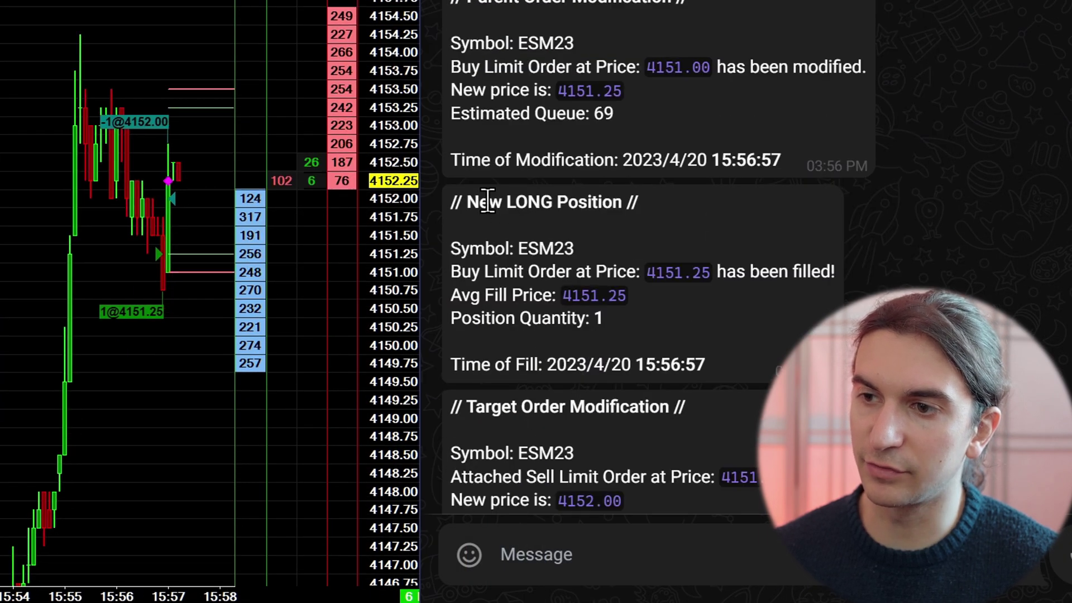
{"action": "left_click_drag", "start_coordinate": [487, 201], "coordinate": [670, 211]}
{"action": "scroll", "coordinate": [503, 184], "scroll_direction": "down", "scroll_amount": 5}
{"action": "scroll", "coordinate": [489, 202], "scroll_direction": "up", "scroll_amount": 2}
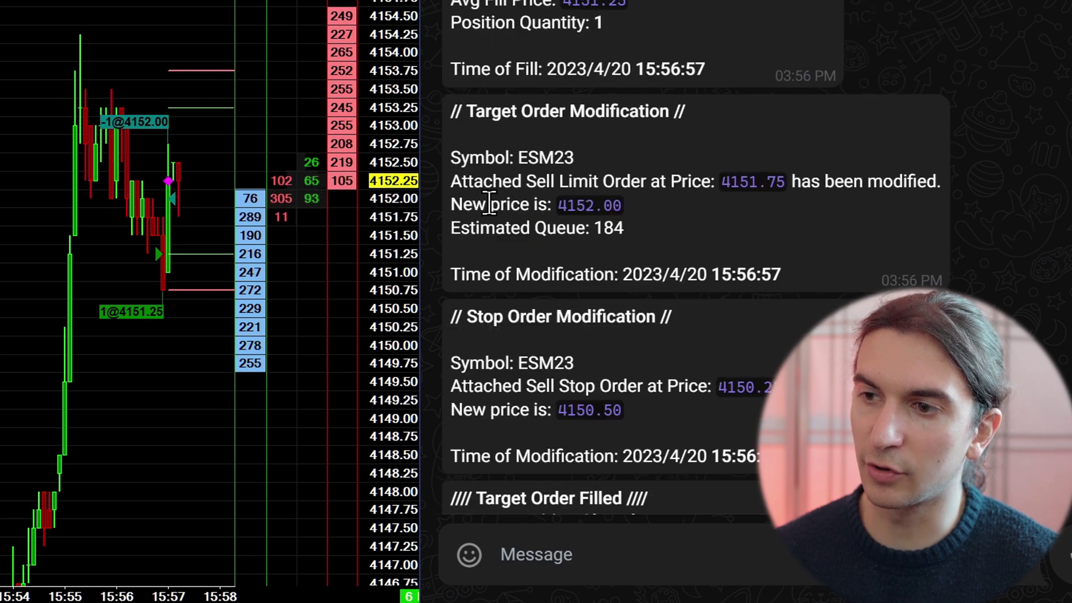
{"action": "scroll", "coordinate": [652, 303], "scroll_direction": "down", "scroll_amount": 3}
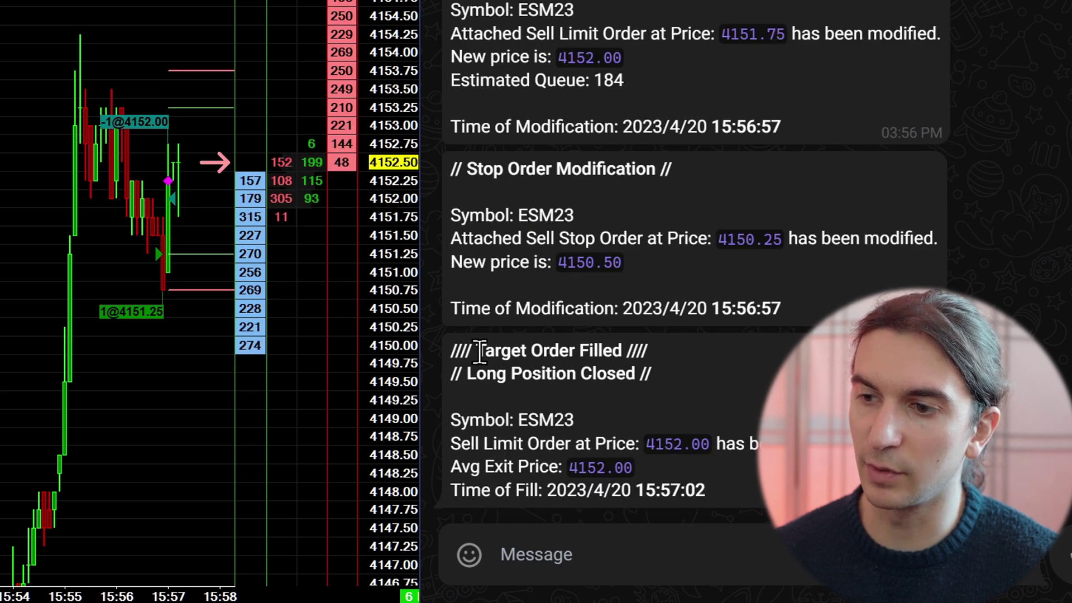
{"action": "left_click_drag", "start_coordinate": [454, 350], "coordinate": [614, 350]}
{"action": "left_click", "coordinate": [499, 352]}
{"action": "left_click_drag", "start_coordinate": [499, 352], "coordinate": [709, 383]}
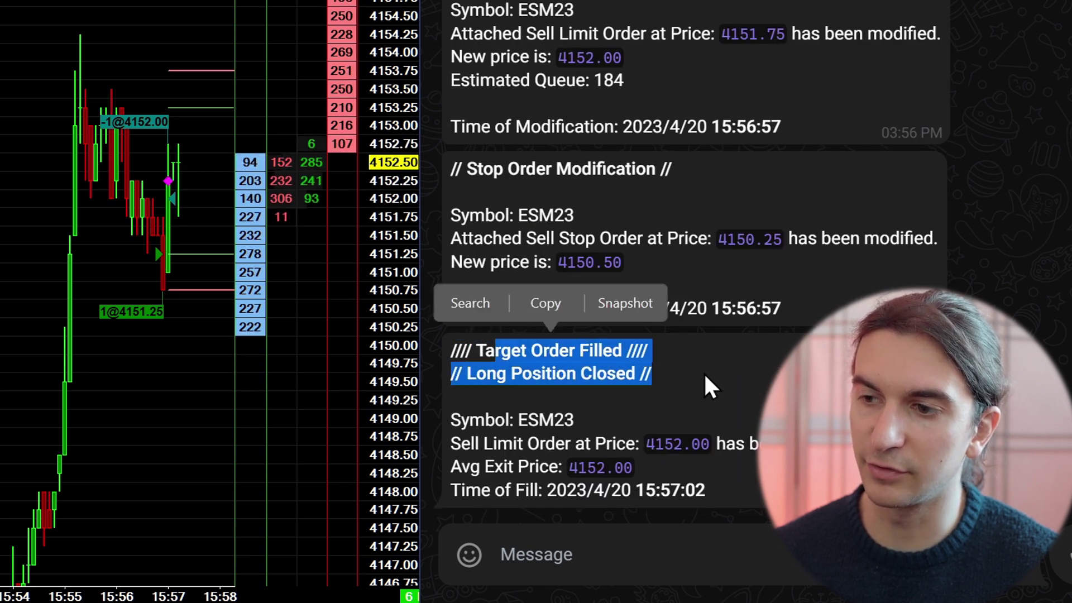
{"action": "left_click", "coordinate": [529, 351]}
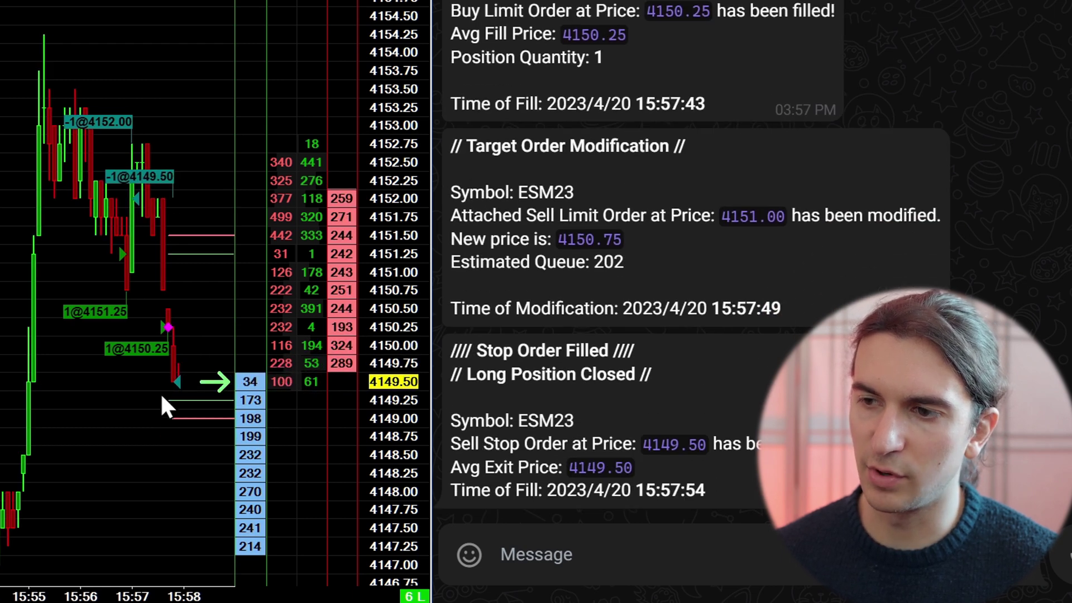
- Highlight the Long Position Closed line of the stop-filled alert in Telegram
{"action": "left_click_drag", "start_coordinate": [467, 374], "coordinate": [663, 369]}
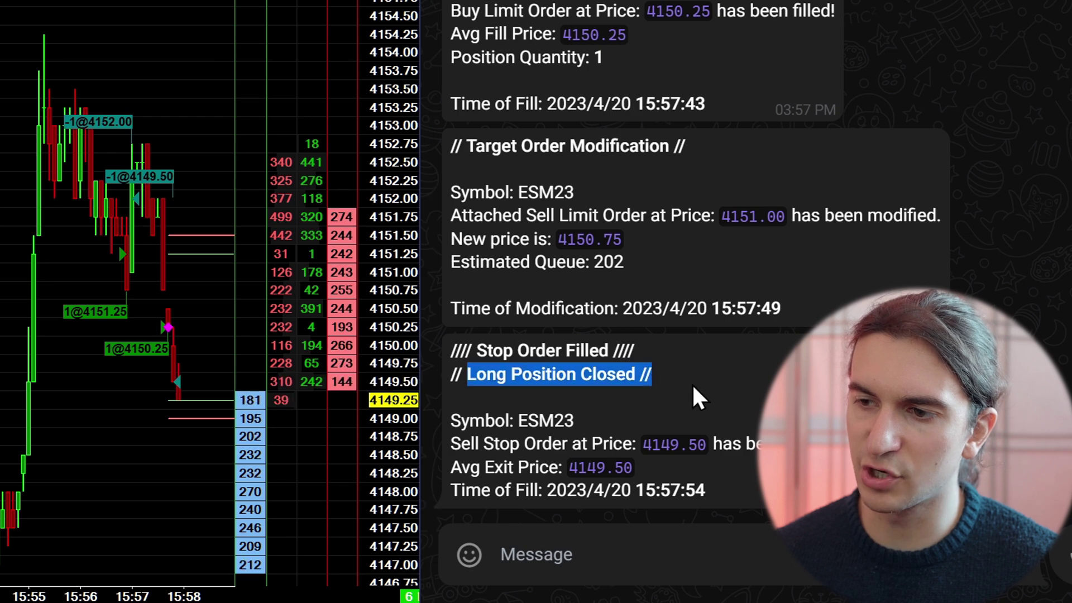
{"action": "left_click", "coordinate": [527, 384]}
{"action": "mouse_move", "coordinate": [469, 554]}
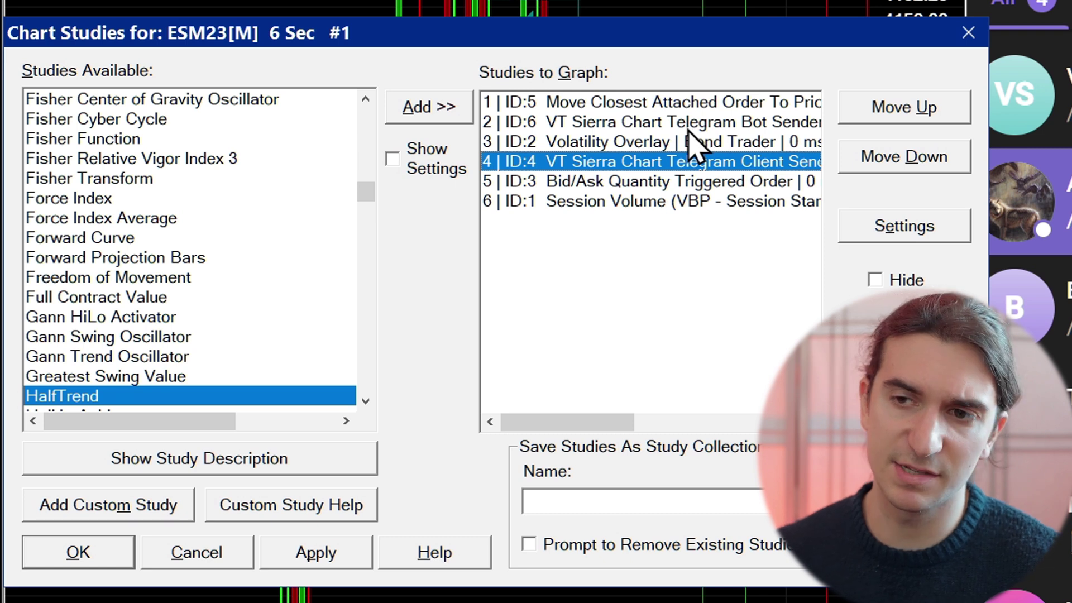
- Open the Telegram Bot Sender study settings and inspect its Bot Token, Chat ID and Subscribe to Position Updates inputs
{"action": "double_click", "coordinate": [662, 123]}
{"action": "left_click", "coordinate": [403, 56]}
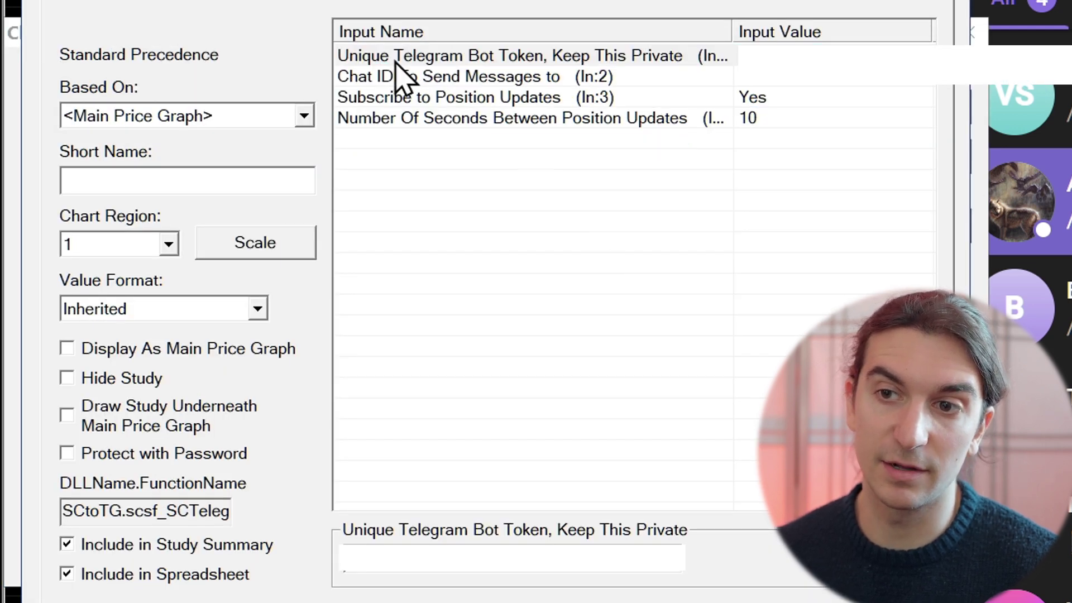
{"action": "left_click", "coordinate": [396, 61]}
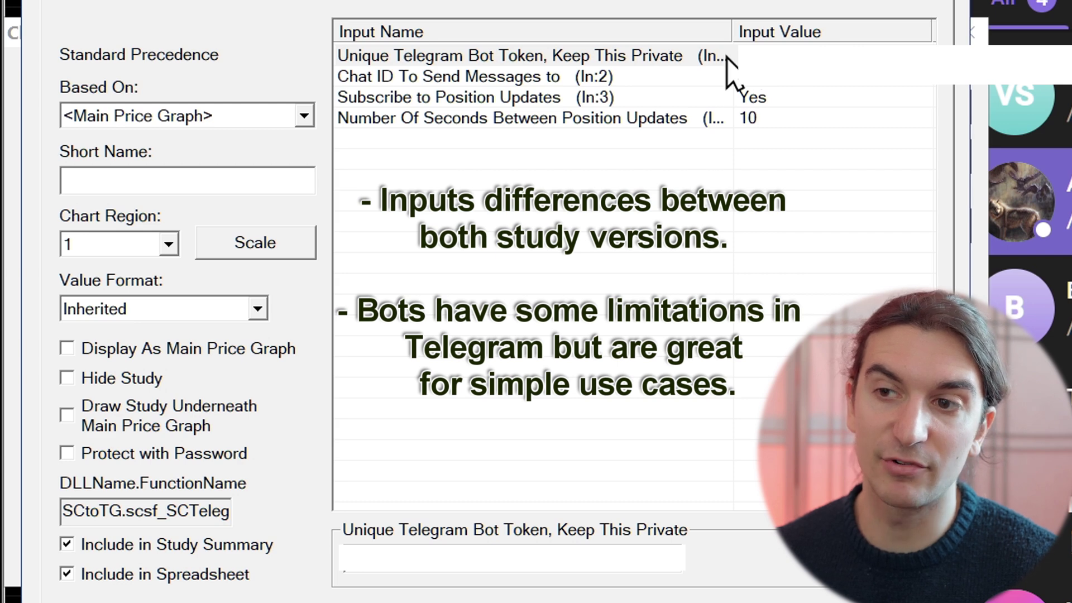
{"action": "left_click", "coordinate": [799, 63]}
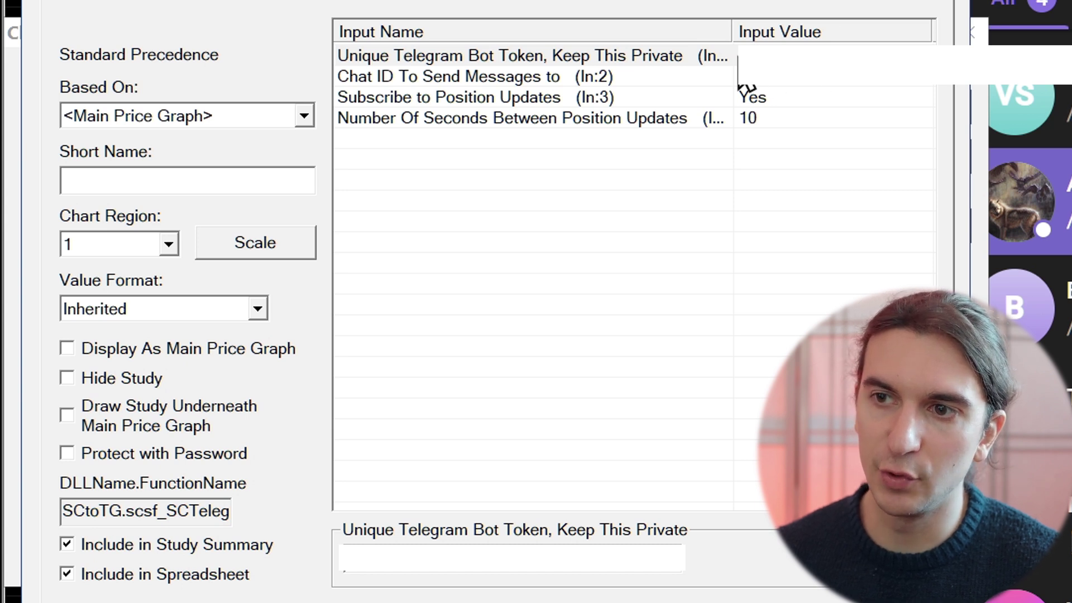
{"action": "left_click", "coordinate": [564, 78]}
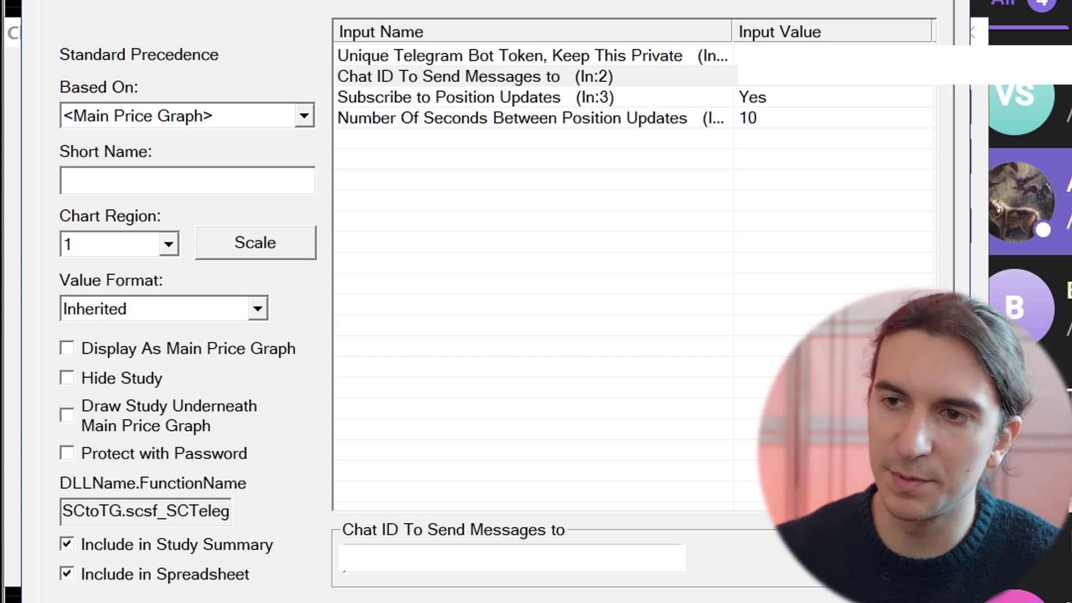
{"action": "left_click", "coordinate": [408, 106]}
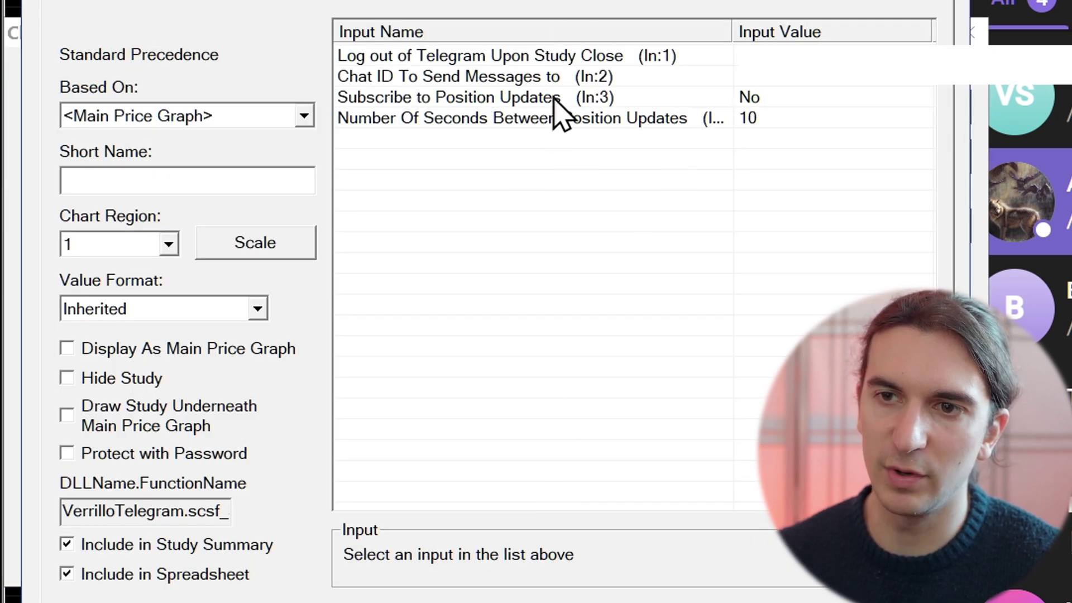
- Select the 'Log out of Telegram Upon Study Close' input to show its No/Yes options
{"action": "left_click", "coordinate": [523, 58]}
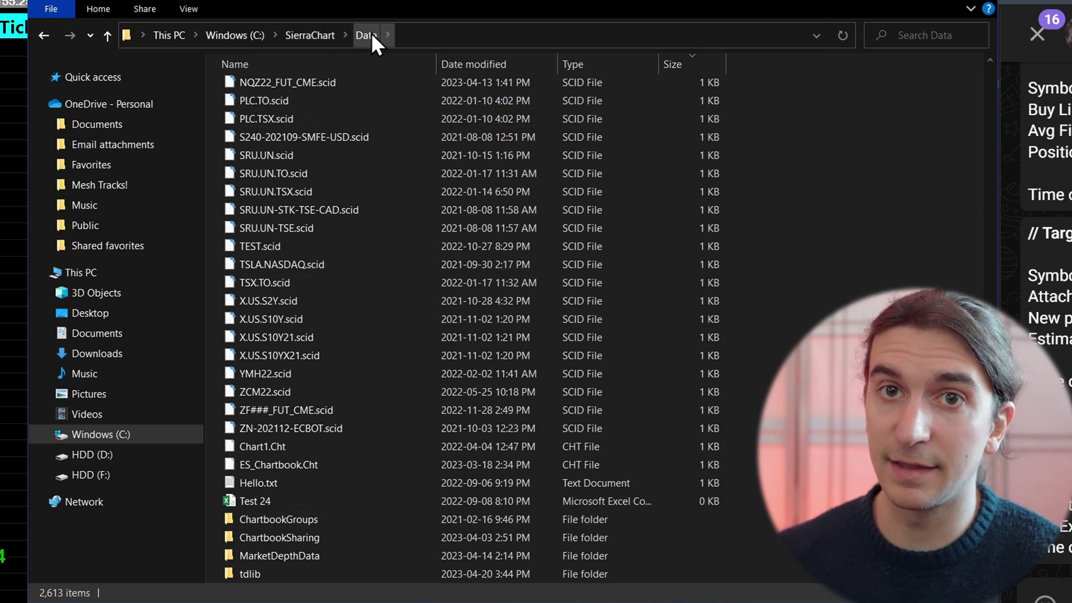
- Open the tdlib folder in C:\SierraChart\Data and look over its db.sqlite and td.binlog files
{"action": "left_click", "coordinate": [258, 579]}
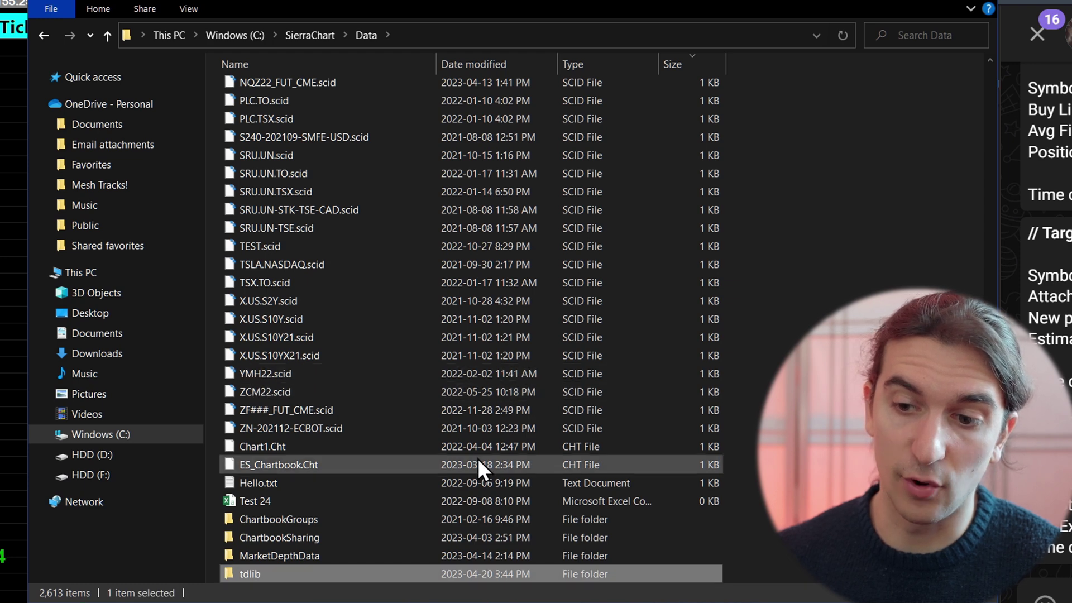
{"action": "double_click", "coordinate": [266, 575]}
{"action": "left_click", "coordinate": [278, 144]}
{"action": "left_click", "coordinate": [278, 98]}
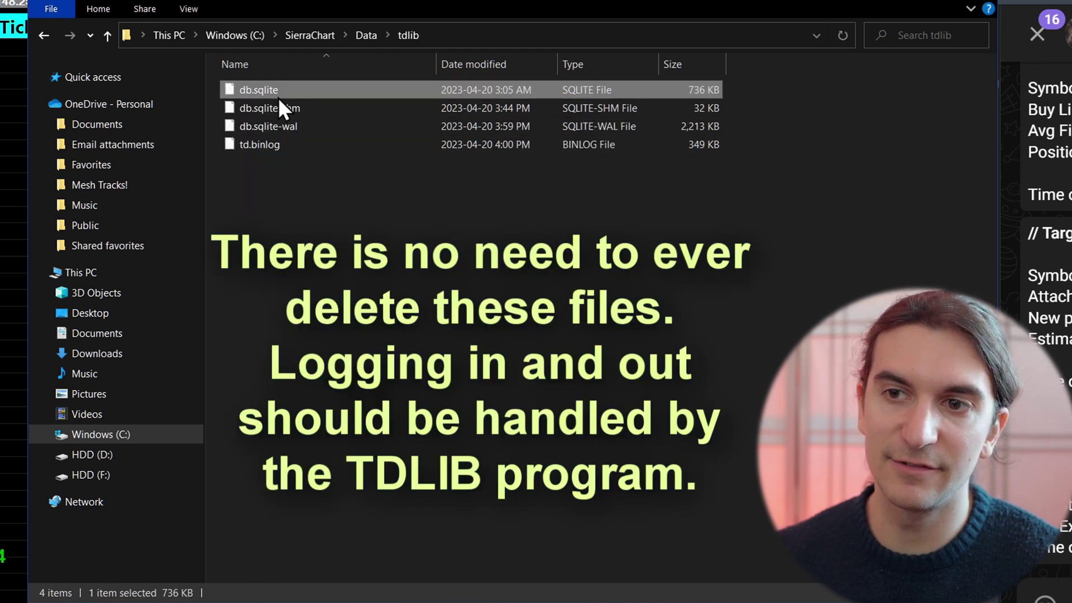
{"action": "left_click", "coordinate": [277, 141]}
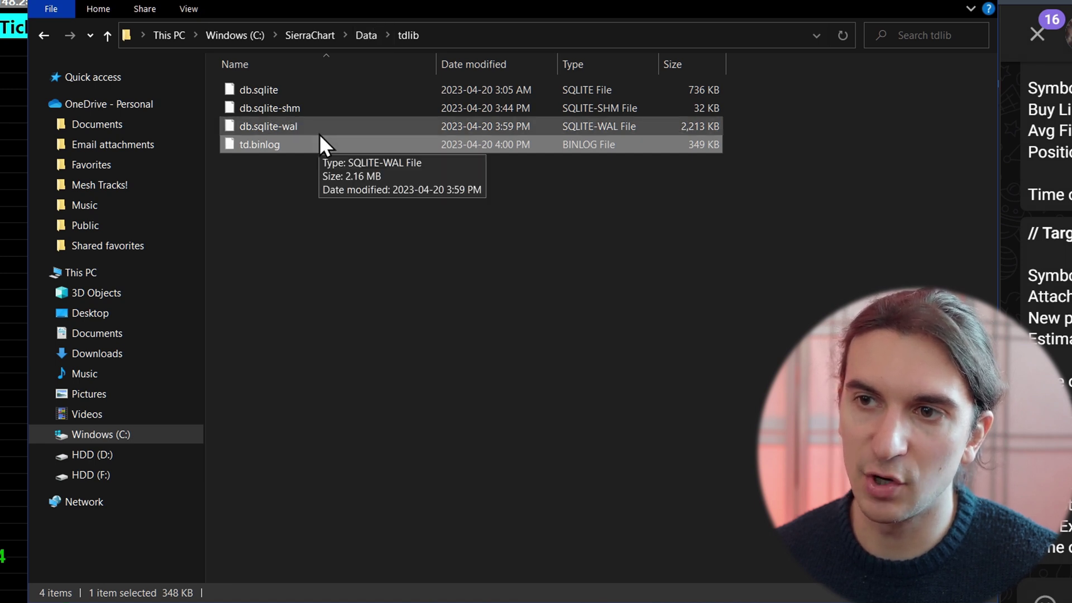
{"action": "left_click", "coordinate": [313, 193]}
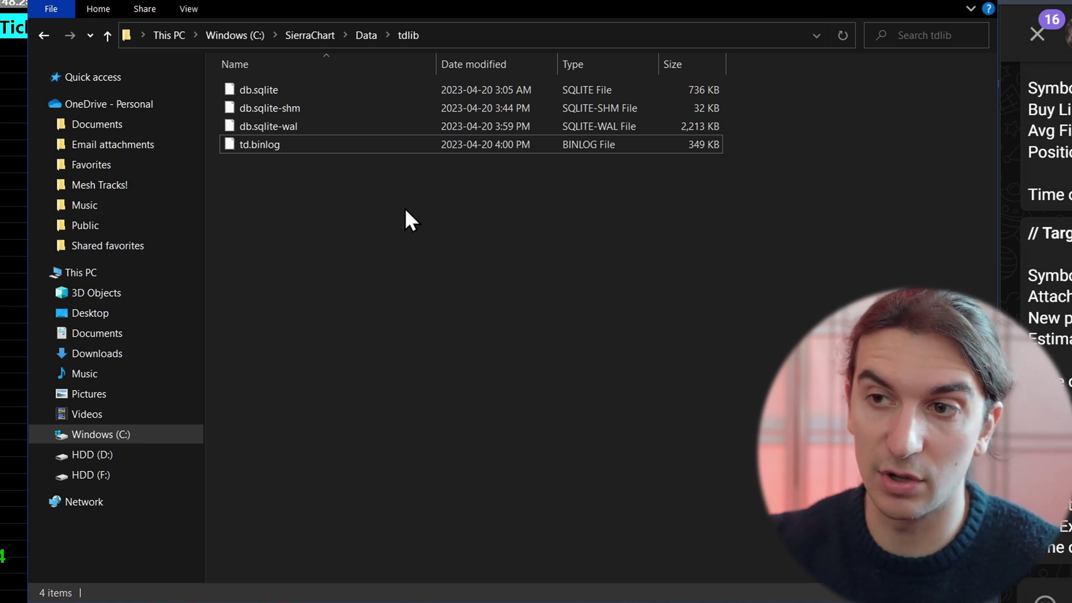
- Permanently delete all files in the tdlib folder, skipping the one still in use
{"action": "key", "text": "ctrl+a"}
{"action": "key", "text": "shift+Delete"}
{"action": "key", "text": "Return"}
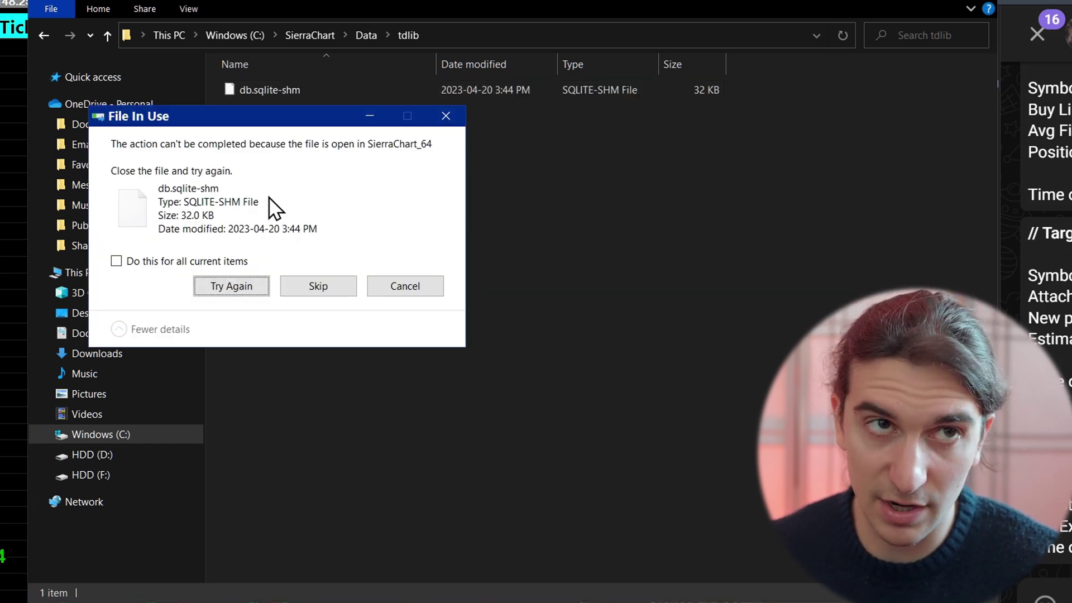
{"action": "left_click", "coordinate": [426, 284]}
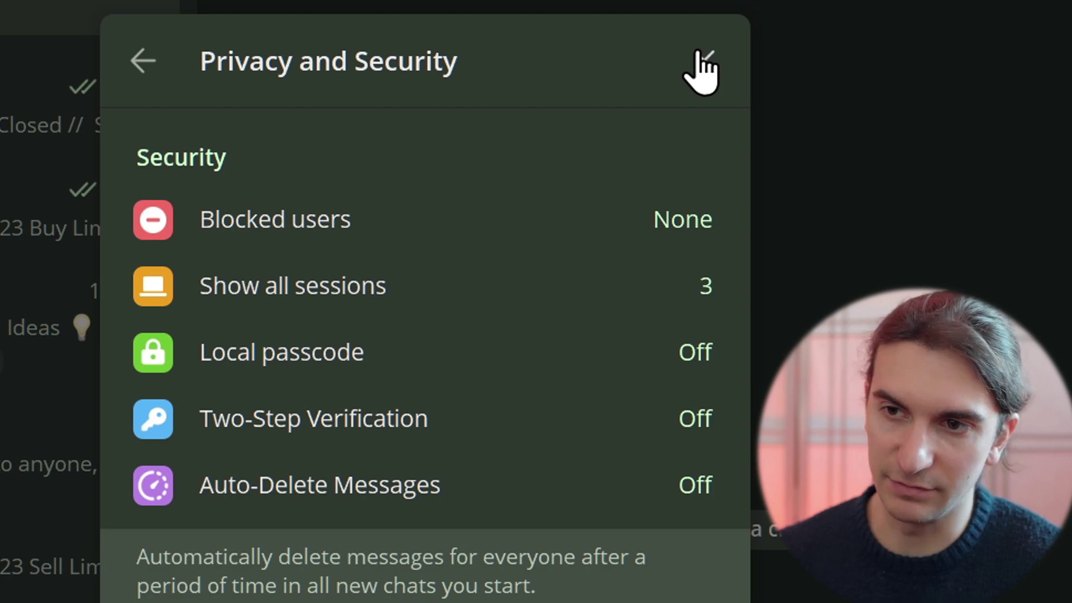
- Close Telegram's Privacy and Security panel after confirming 3 active sessions remain
{"action": "left_click", "coordinate": [701, 57]}
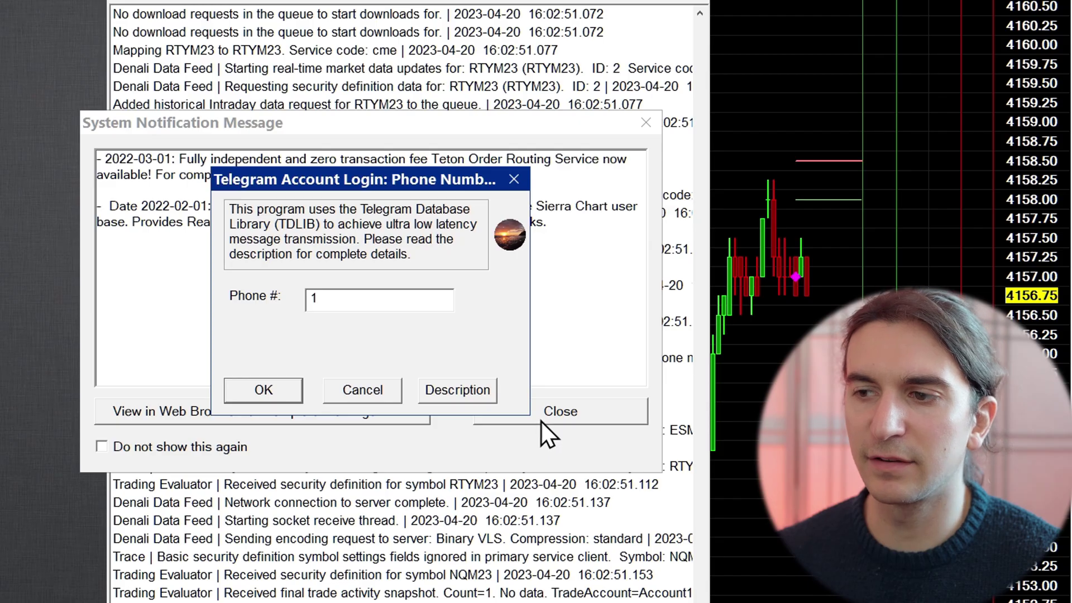
- Move the Telegram Account Login phone-number dialog back to the screen centre and focus it
{"action": "left_click_drag", "start_coordinate": [334, 180], "coordinate": [309, 178]}
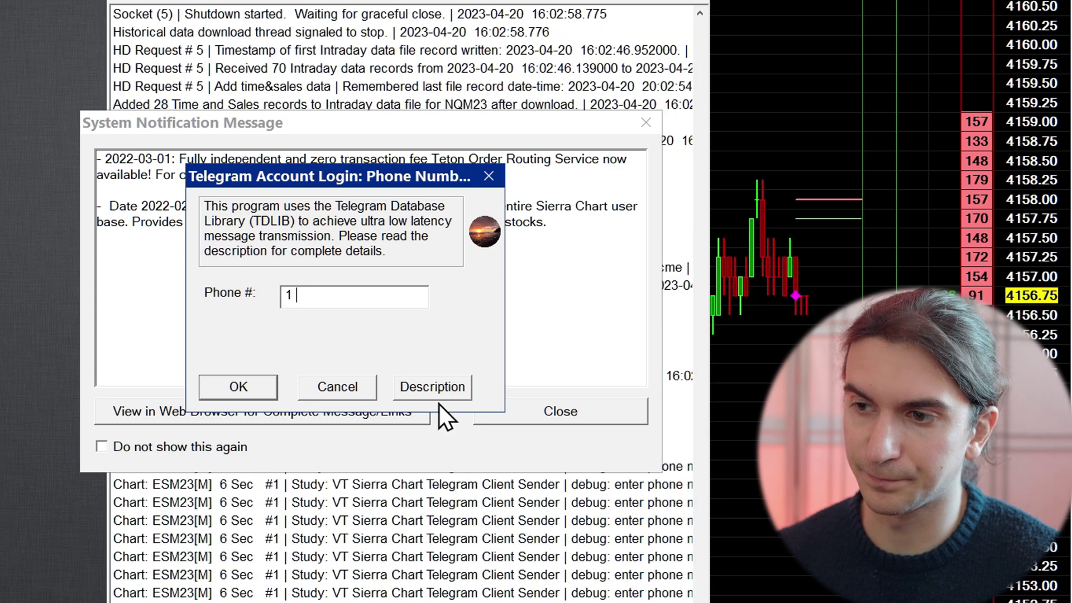
{"action": "left_click", "coordinate": [646, 122]}
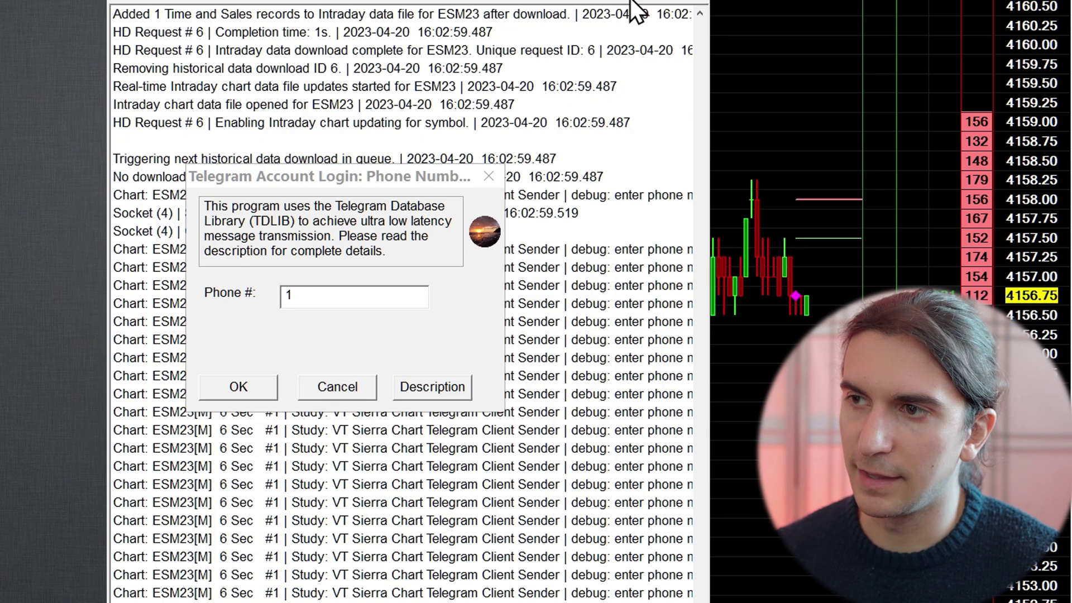
{"action": "left_click", "coordinate": [480, 0]}
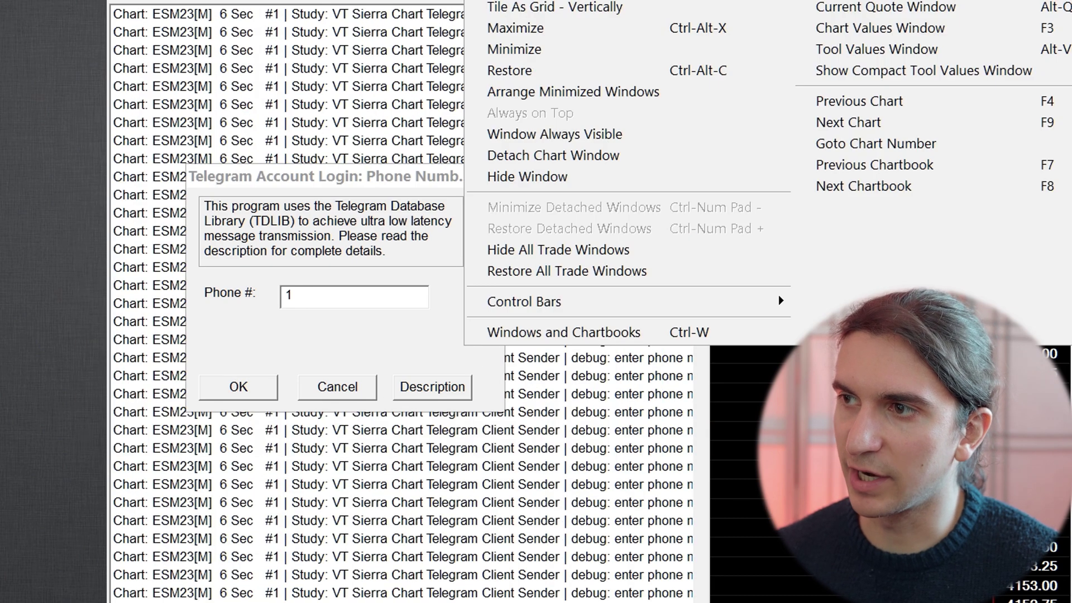
{"action": "key", "text": "Escape"}
{"action": "left_click", "coordinate": [488, 431]}
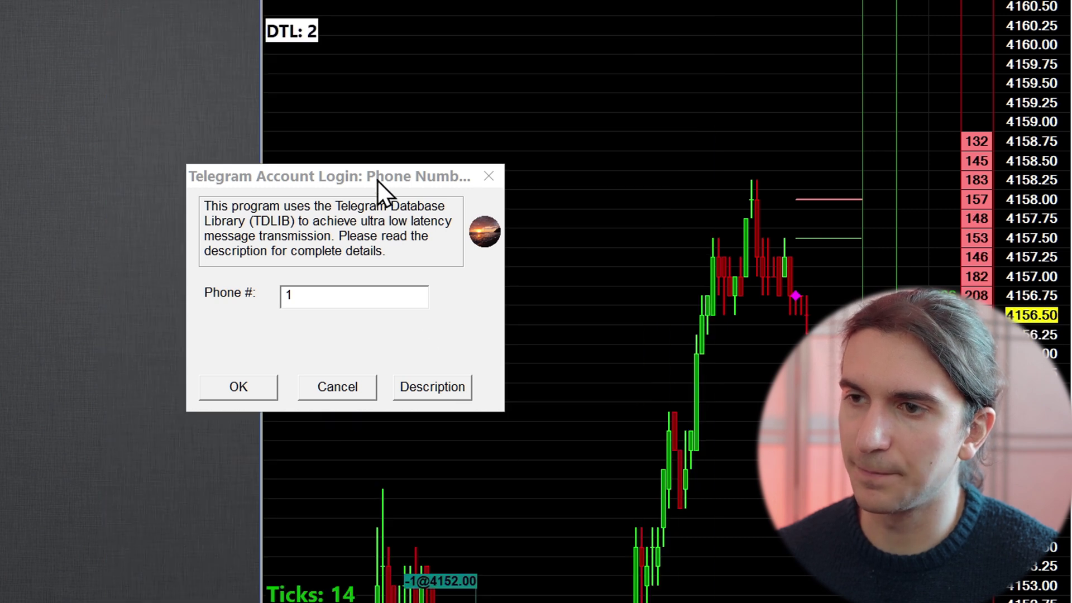
{"action": "left_click_drag", "start_coordinate": [377, 180], "coordinate": [96, 178]}
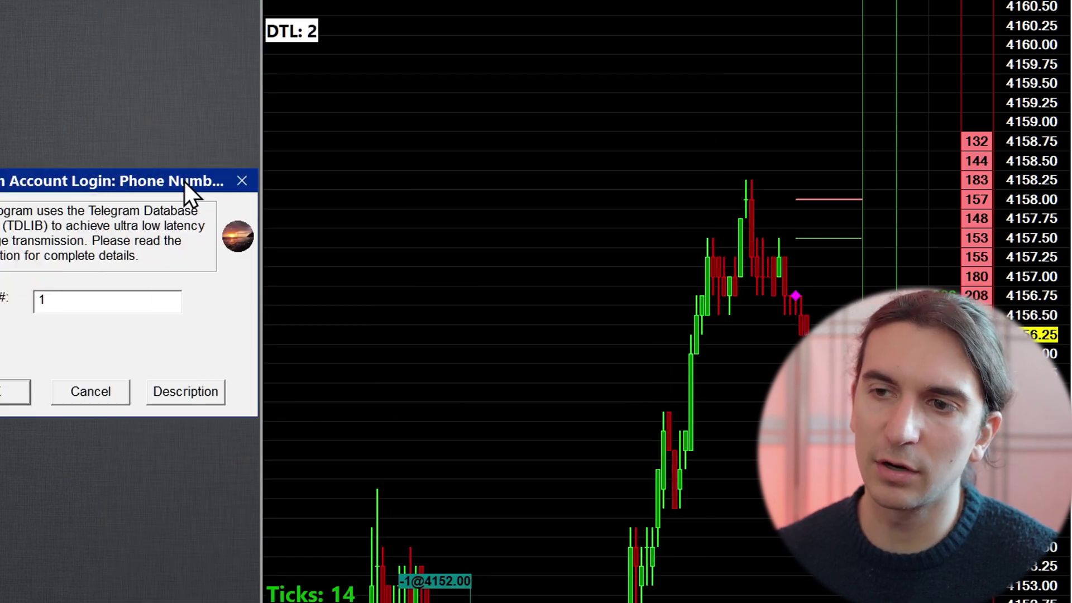
{"action": "left_click_drag", "start_coordinate": [184, 182], "coordinate": [149, 170]}
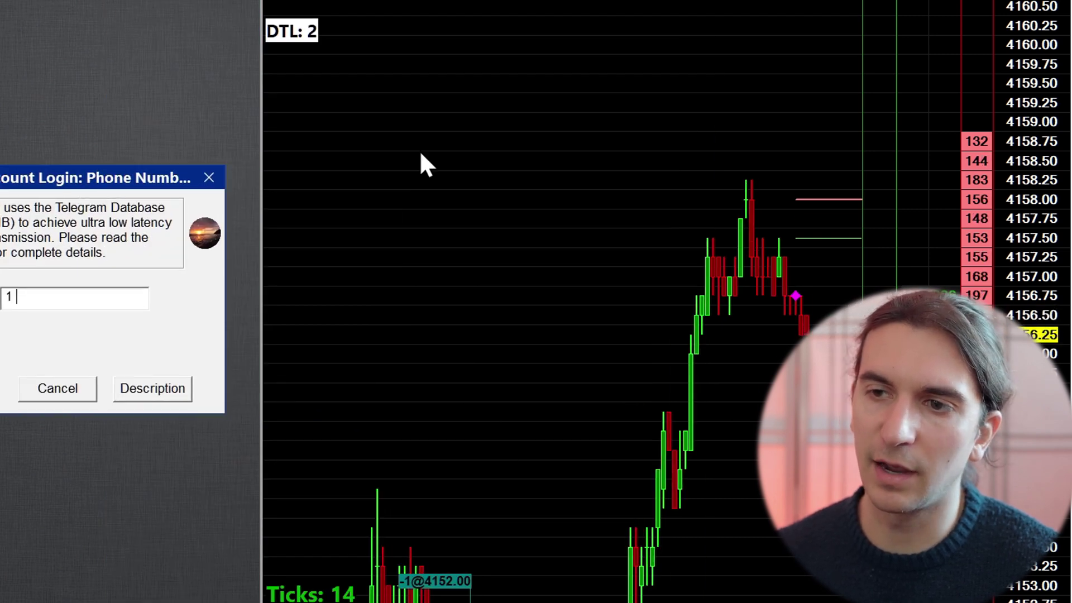
{"action": "left_click", "coordinate": [78, 195]}
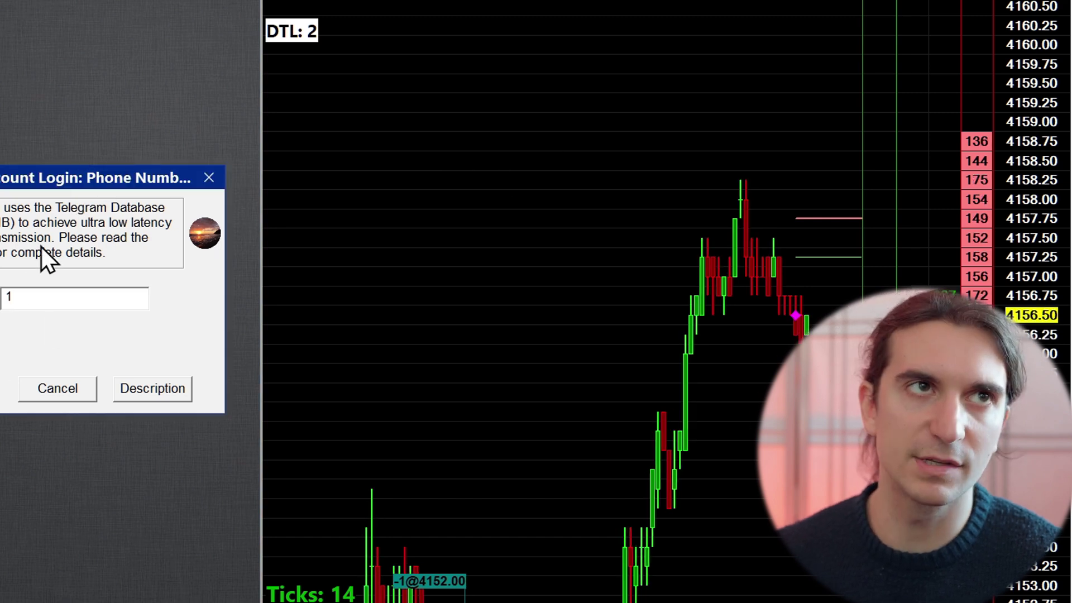
{"action": "left_click_drag", "start_coordinate": [2, 187], "coordinate": [326, 176]}
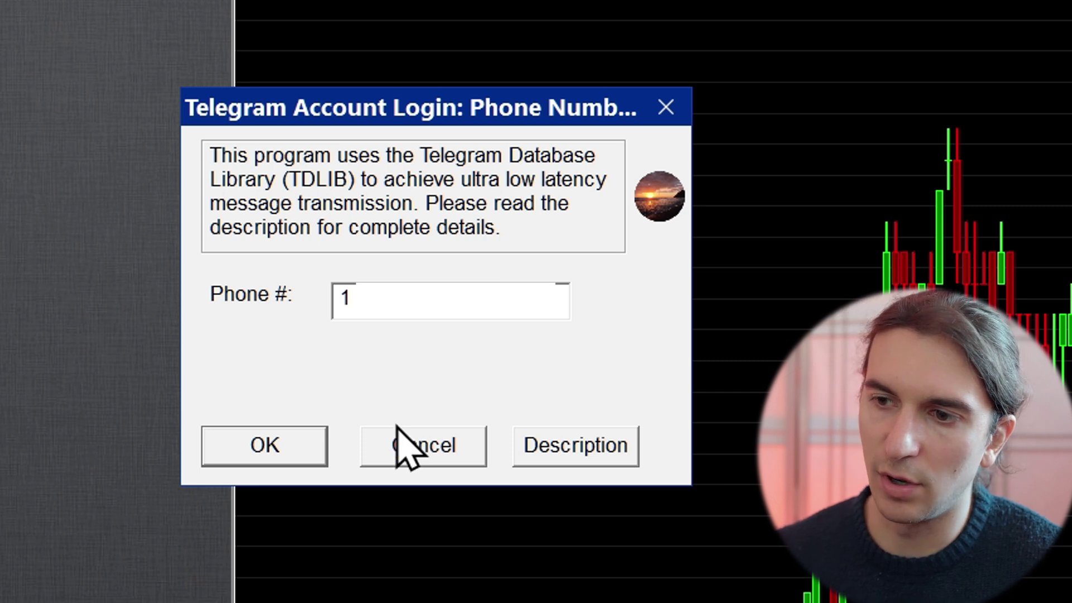
- Submit the phone number, then enter the received Telegram verification code in the Authorization dialog and confirm
{"action": "left_click", "coordinate": [304, 461]}
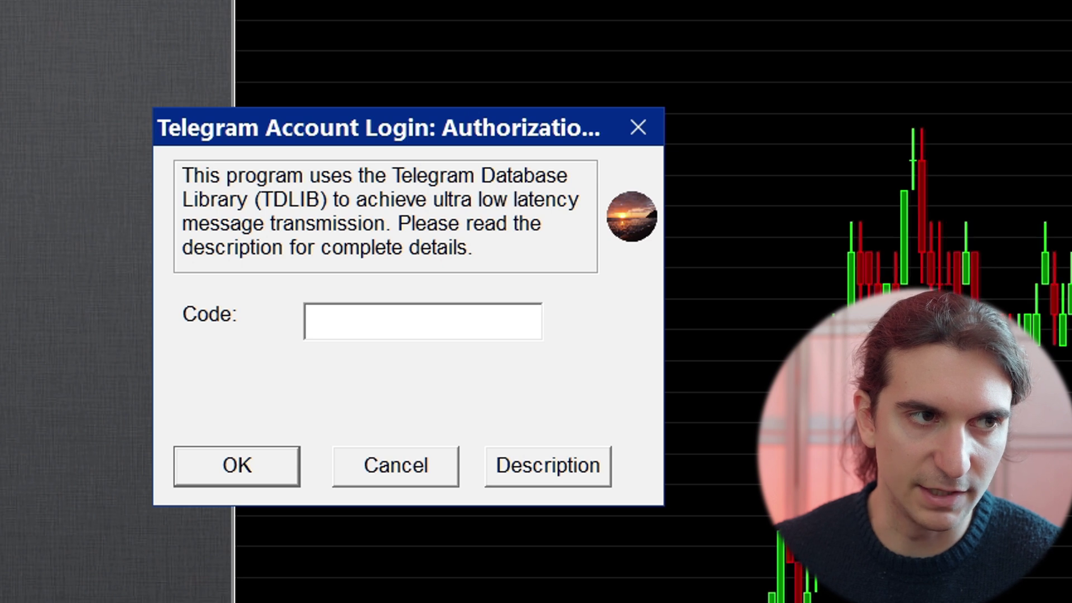
{"action": "left_click", "coordinate": [374, 313]}
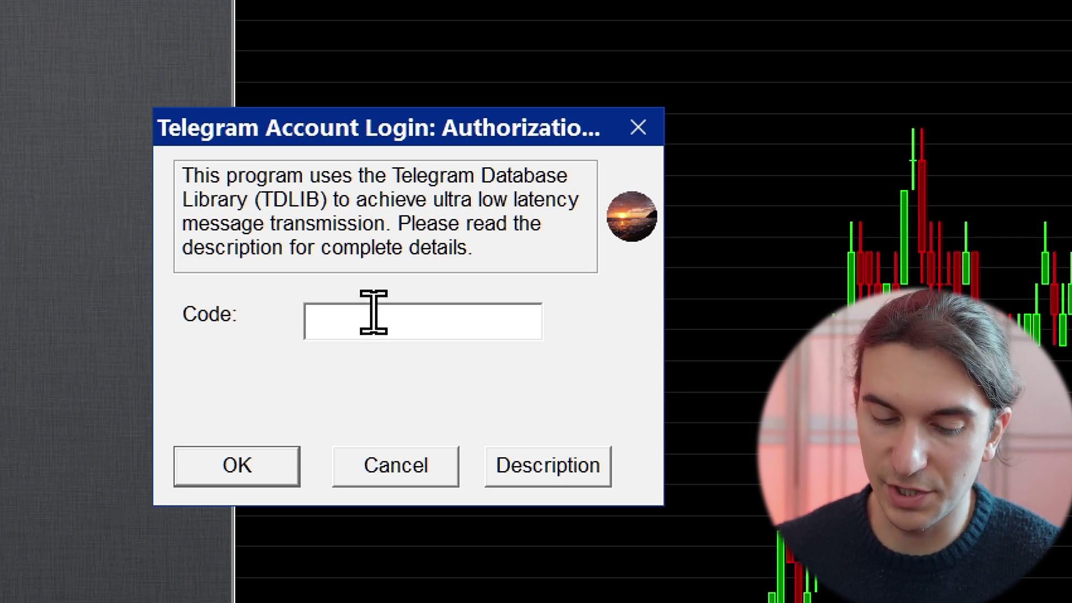
{"action": "left_click", "coordinate": [235, 475]}
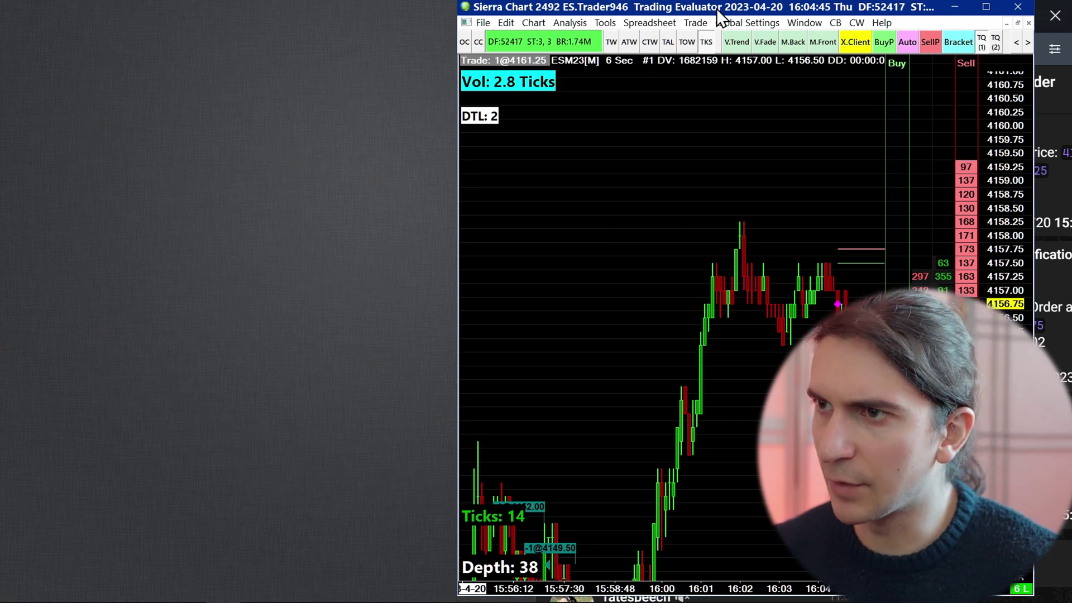
- Move the chart left, then place and cancel ESM23 buy limits at 4155.75 and 4155.50
{"action": "left_click_drag", "start_coordinate": [718, 8], "coordinate": [299, 18]}
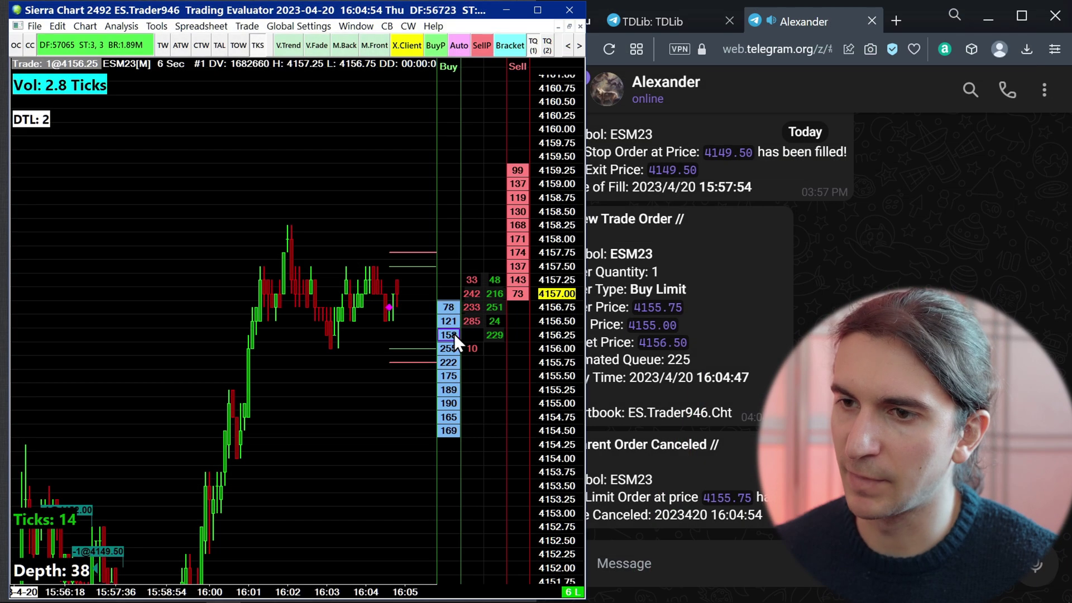
{"action": "left_click", "coordinate": [450, 363]}
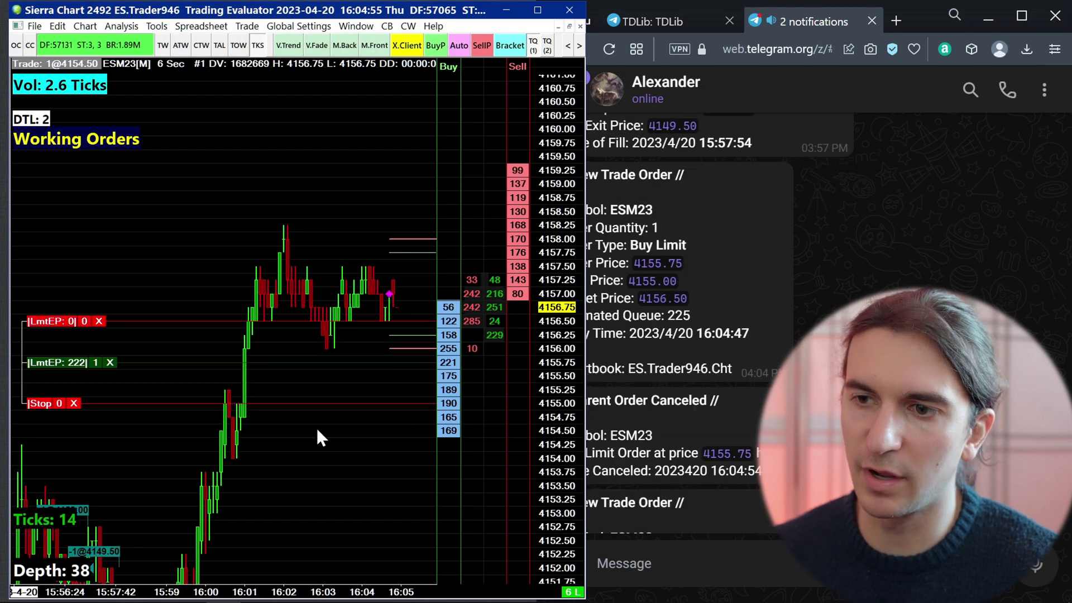
{"action": "left_click", "coordinate": [110, 363]}
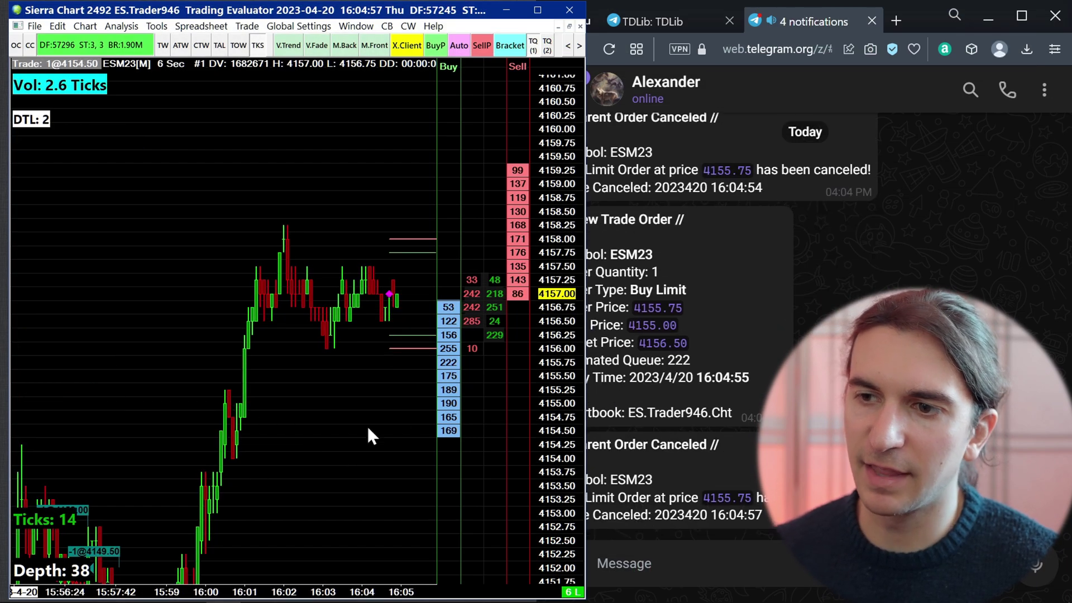
{"action": "left_click", "coordinate": [413, 380]}
{"action": "left_click", "coordinate": [110, 375]}
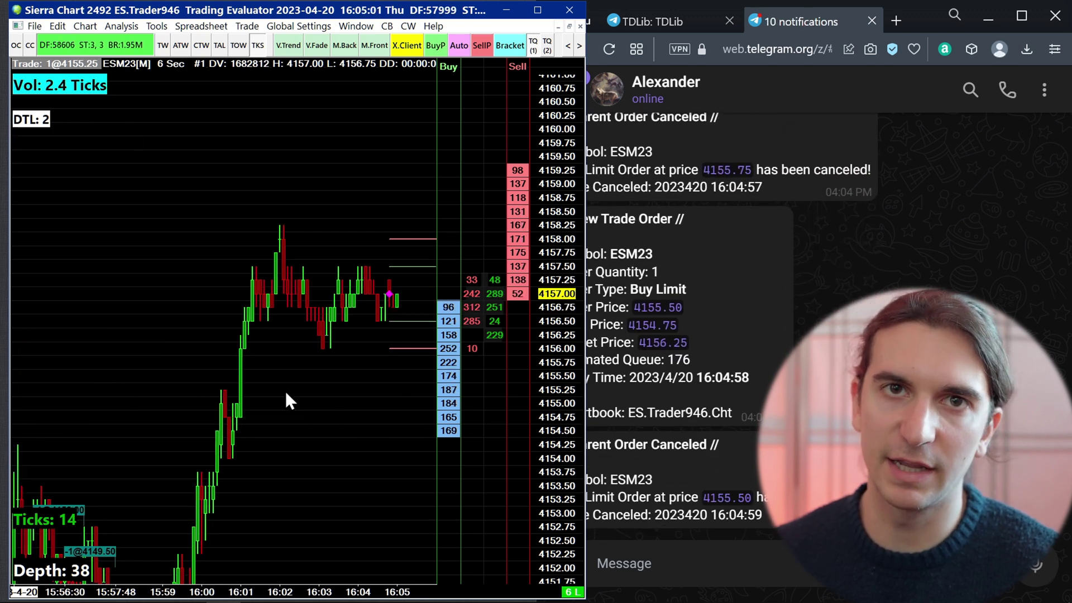
- Place an ESM23 sell limit at 4158.25 and check its alert in the Telegram chat
{"action": "left_click", "coordinate": [512, 226]}
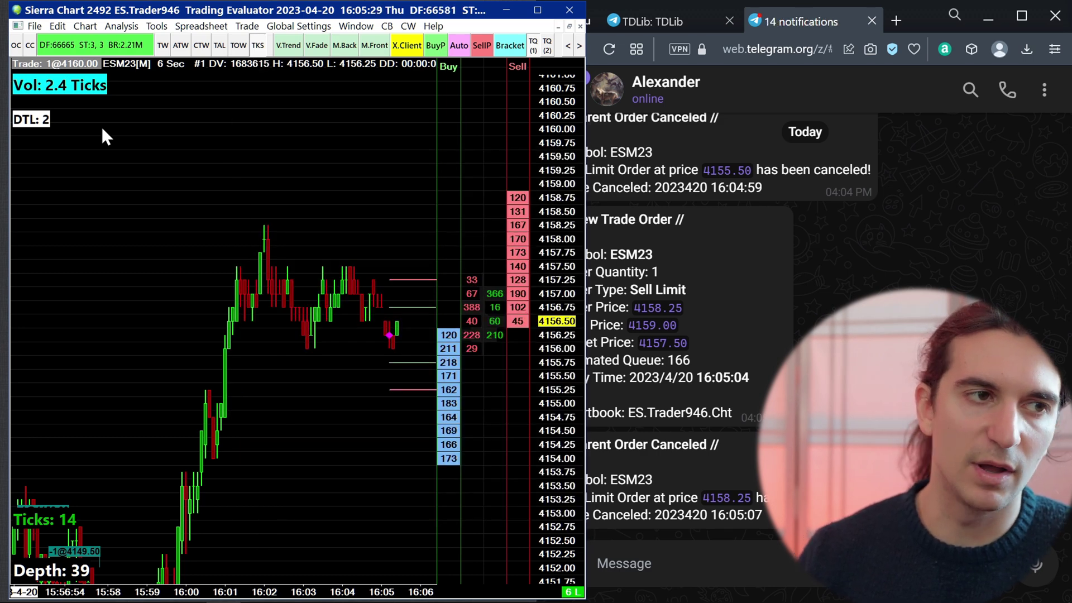
{"action": "key", "text": "alt+Tab"}
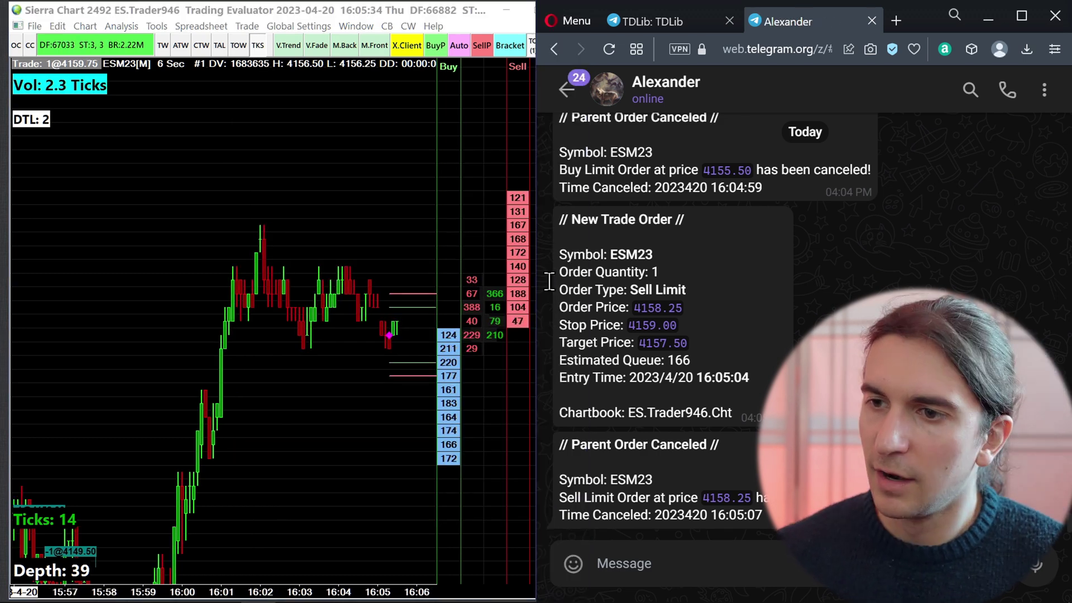
{"action": "left_click", "coordinate": [320, 297]}
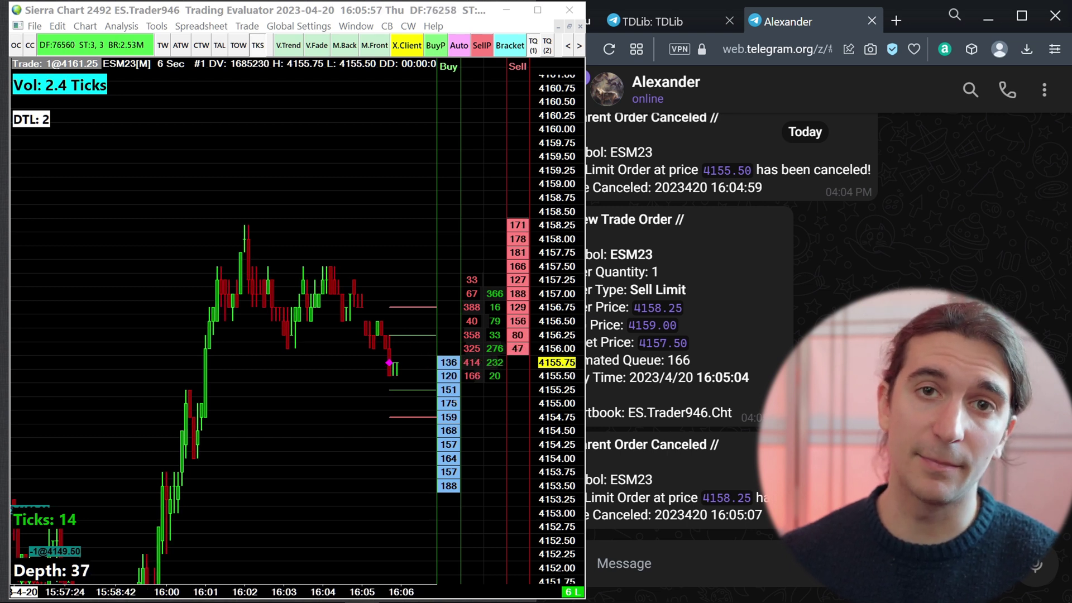
{"action": "left_click", "coordinate": [625, 184]}
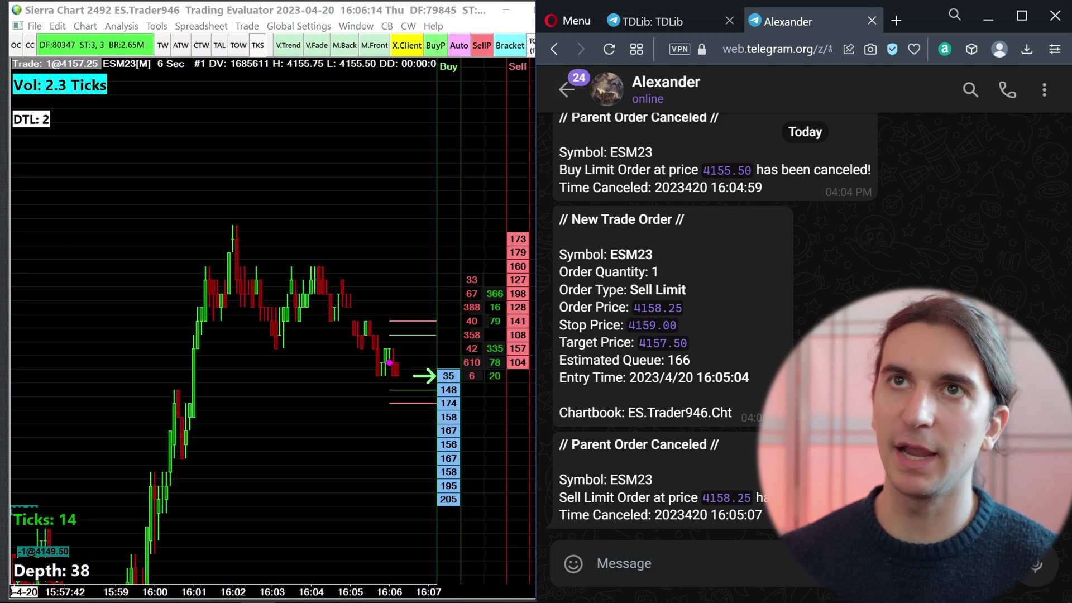
- Bring the ESM23 chart and its price ladder in front of Telegram
{"action": "left_click", "coordinate": [245, 219]}
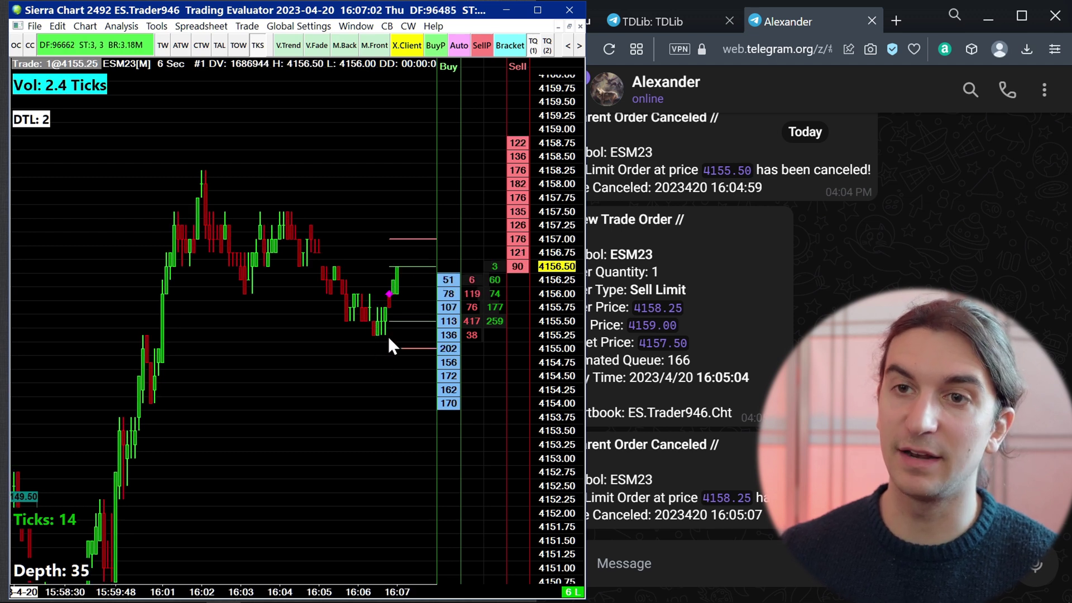
- Scroll the Telegram chat up to the earlier ESM23 order and cancellation messages
{"action": "left_click", "coordinate": [814, 223]}
{"action": "scroll", "coordinate": [639, 252], "scroll_direction": "up", "scroll_amount": 8}
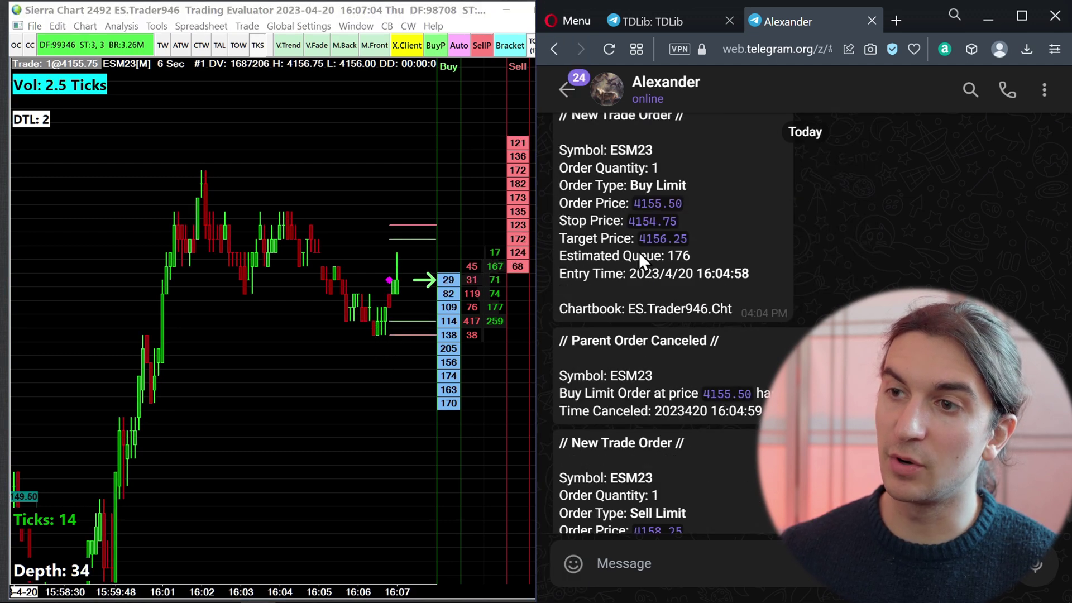
{"action": "scroll", "coordinate": [616, 193], "scroll_direction": "down", "scroll_amount": 8}
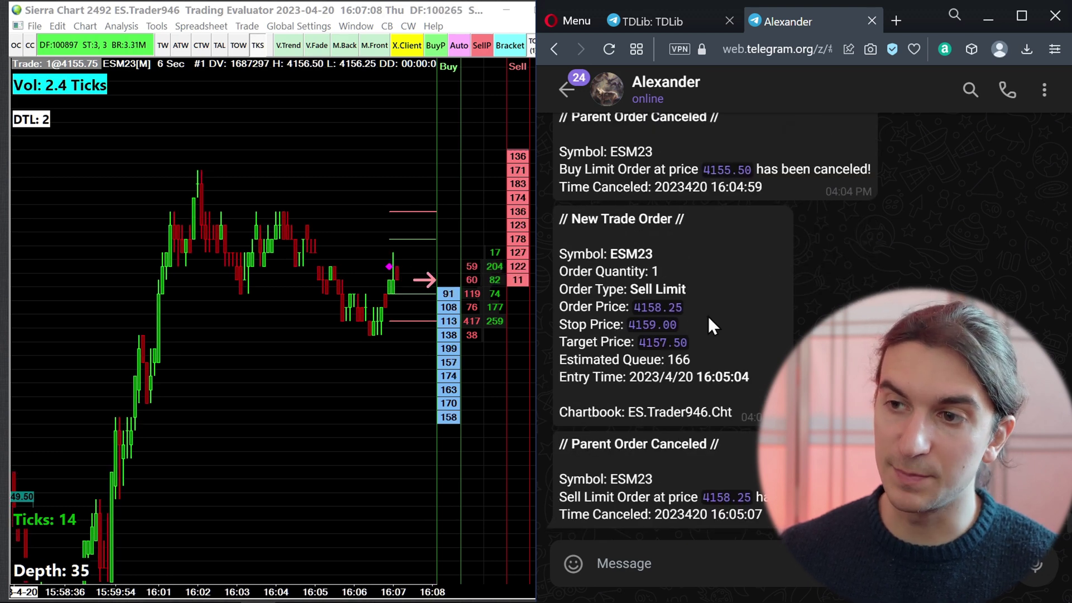
{"action": "scroll", "coordinate": [712, 326], "scroll_direction": "up", "scroll_amount": 5}
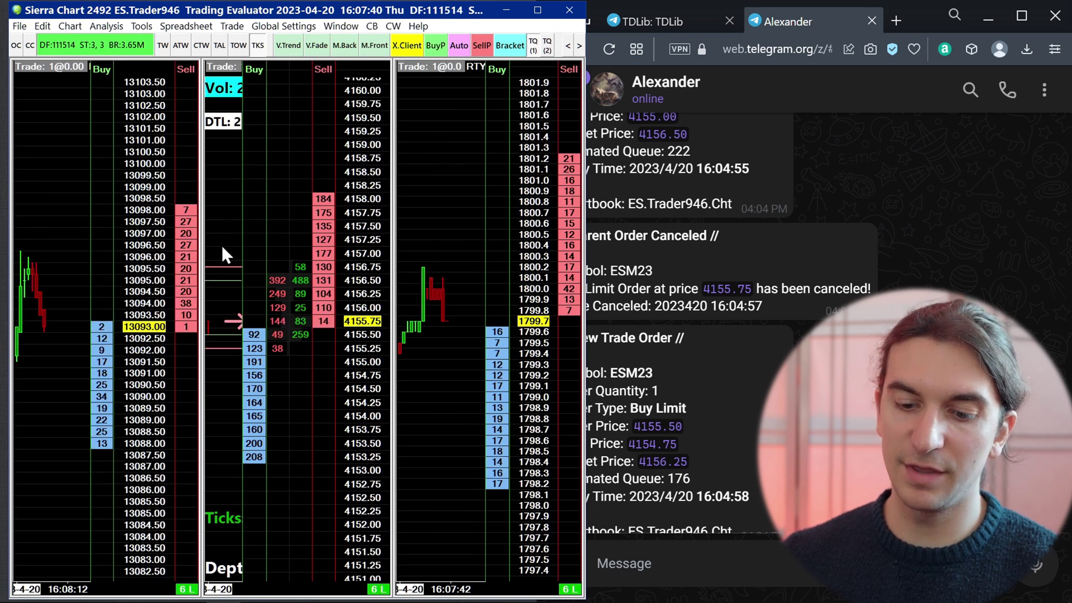
- Confirm the Telegram client sender study is applied to the ES chart
{"action": "key", "text": "F6"}
{"action": "left_click", "coordinate": [363, 225]}
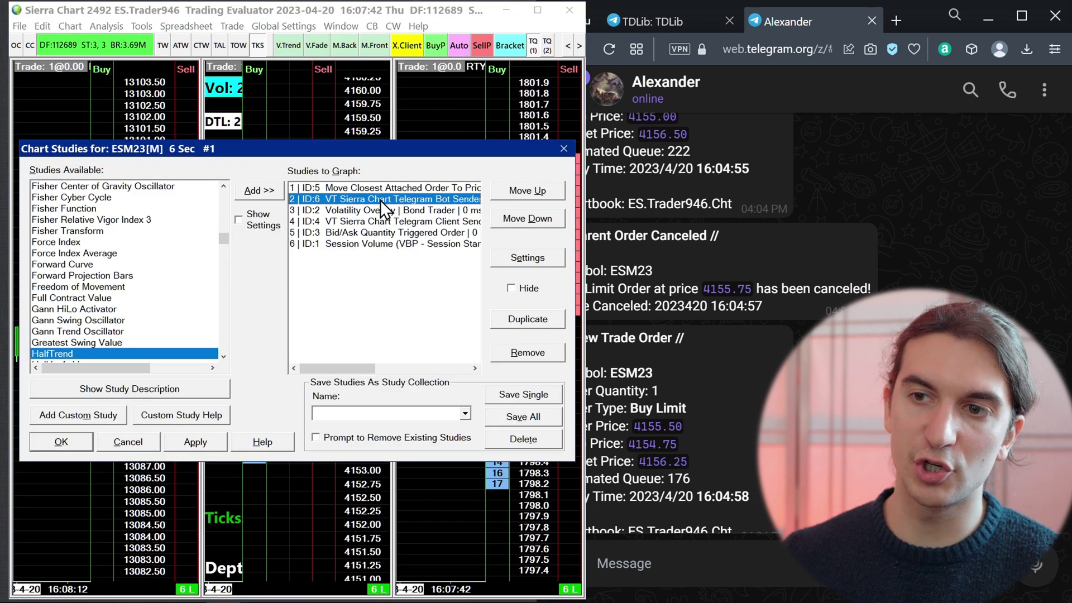
{"action": "left_click", "coordinate": [563, 149]}
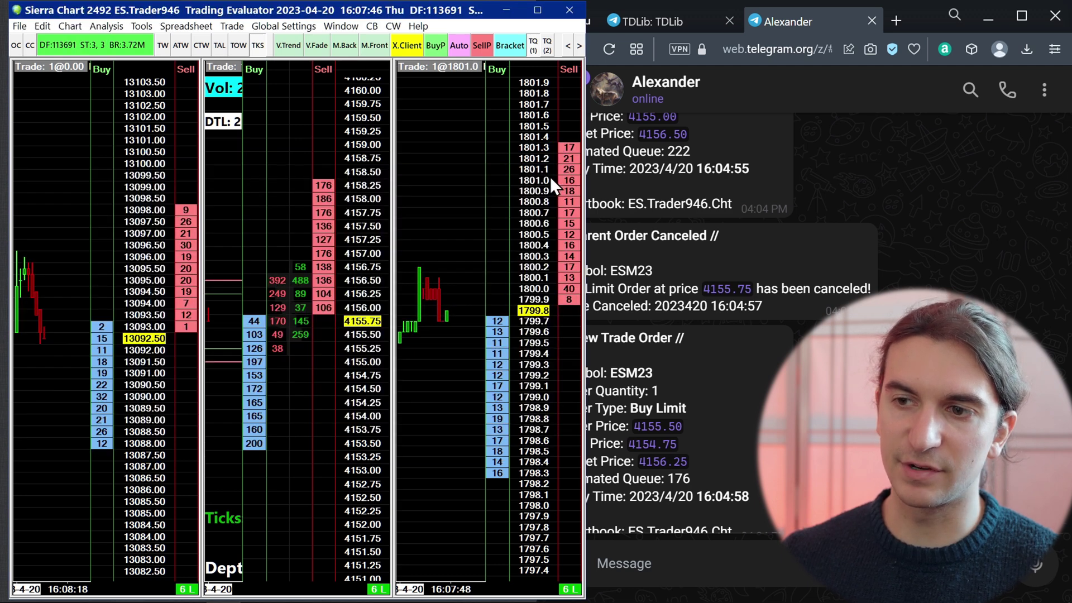
- Place an RTY buy limit order, check its Telegram alert, and lower the stop to 1798.3
{"action": "left_click", "coordinate": [497, 429]}
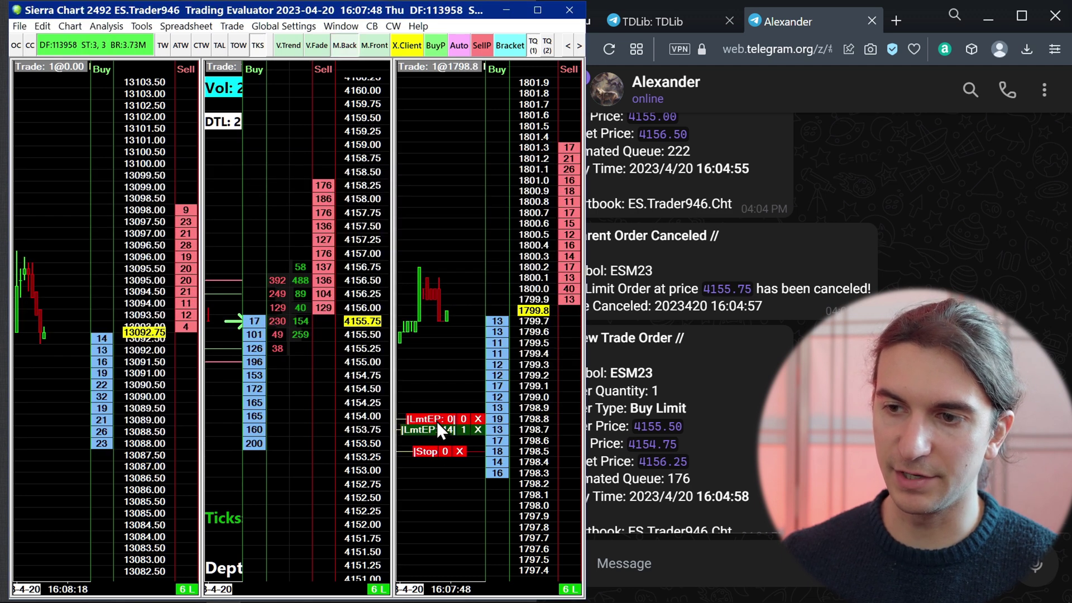
{"action": "left_click", "coordinate": [620, 360]}
{"action": "scroll", "coordinate": [847, 288], "scroll_direction": "down", "scroll_amount": 6}
{"action": "scroll", "coordinate": [847, 288], "scroll_direction": "down", "scroll_amount": 5}
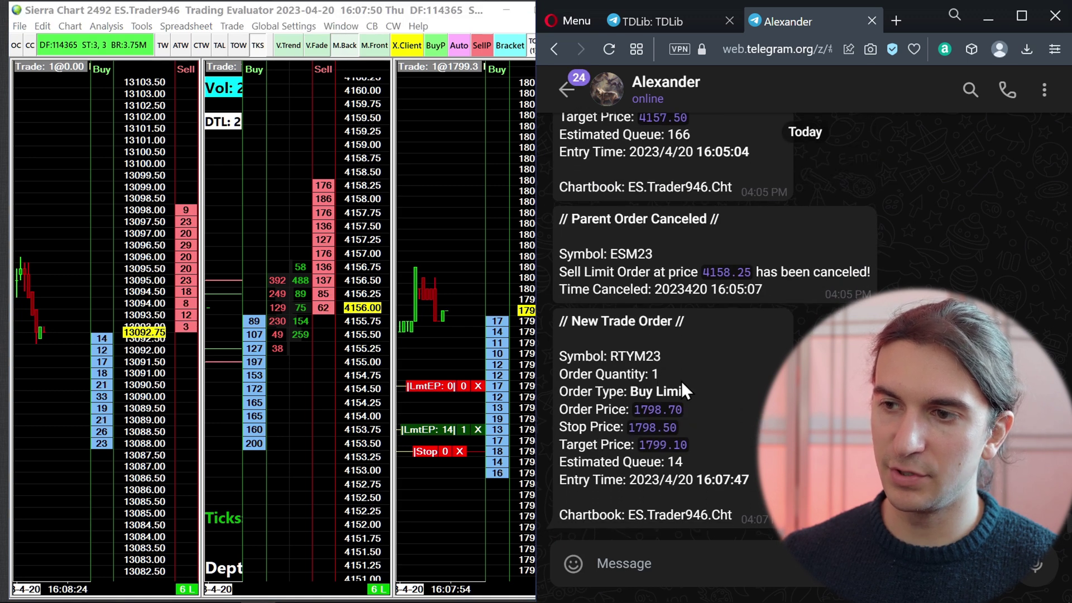
{"action": "left_click_drag", "start_coordinate": [610, 356], "coordinate": [660, 358]}
{"action": "left_click", "coordinate": [664, 350]}
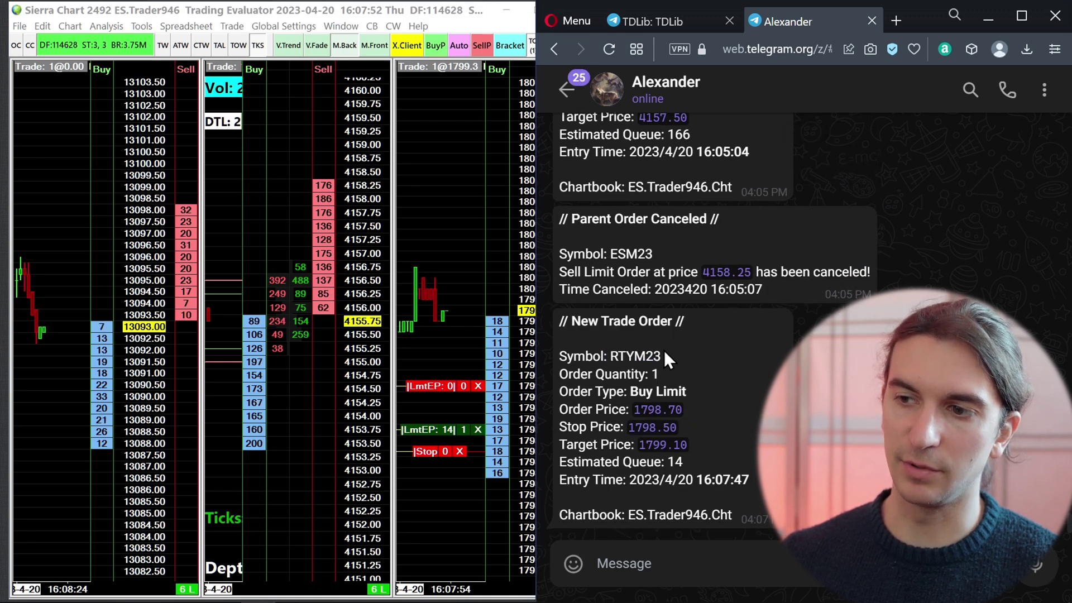
{"action": "left_click_drag", "start_coordinate": [429, 452], "coordinate": [430, 472]}
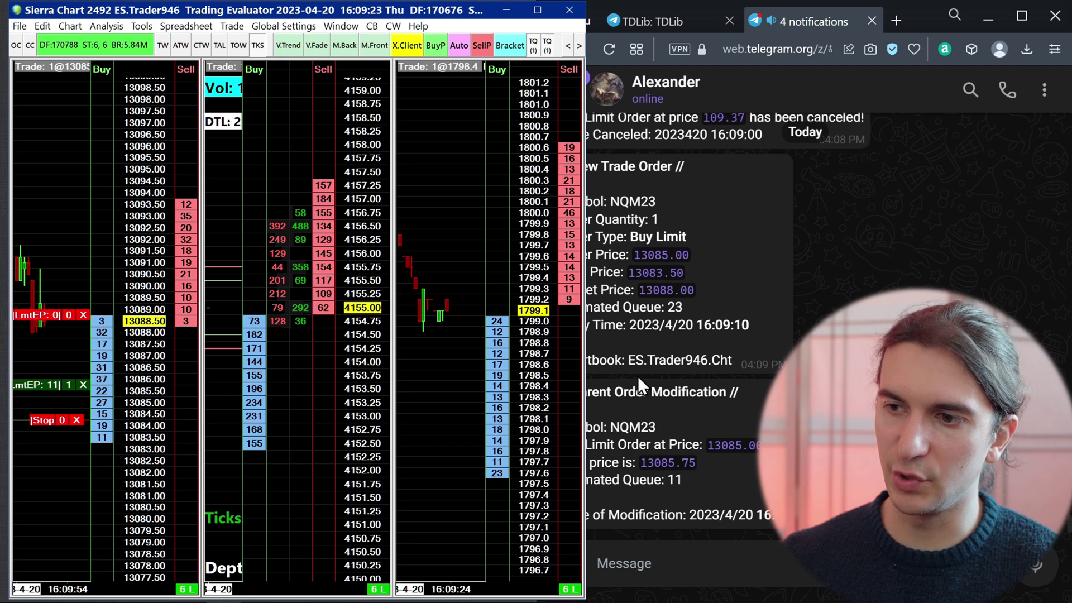
- Cancel the NQM23 buy limit bracket at 13085.75 and watch the cancel alert in Telegram
{"action": "left_click", "coordinate": [624, 201]}
{"action": "left_click", "coordinate": [87, 382]}
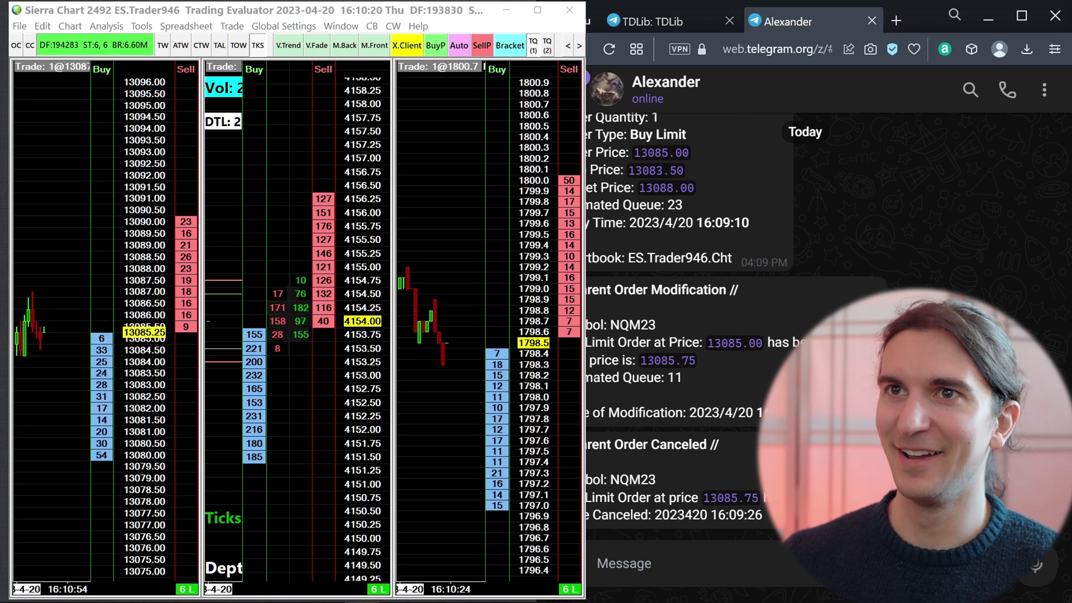
{"action": "left_click", "coordinate": [226, 179]}
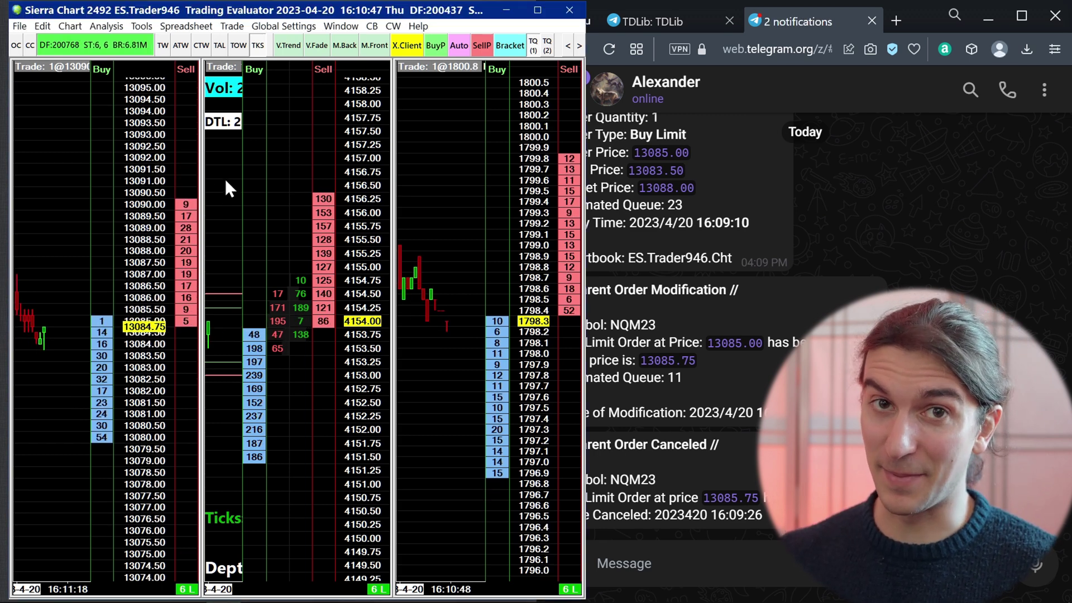